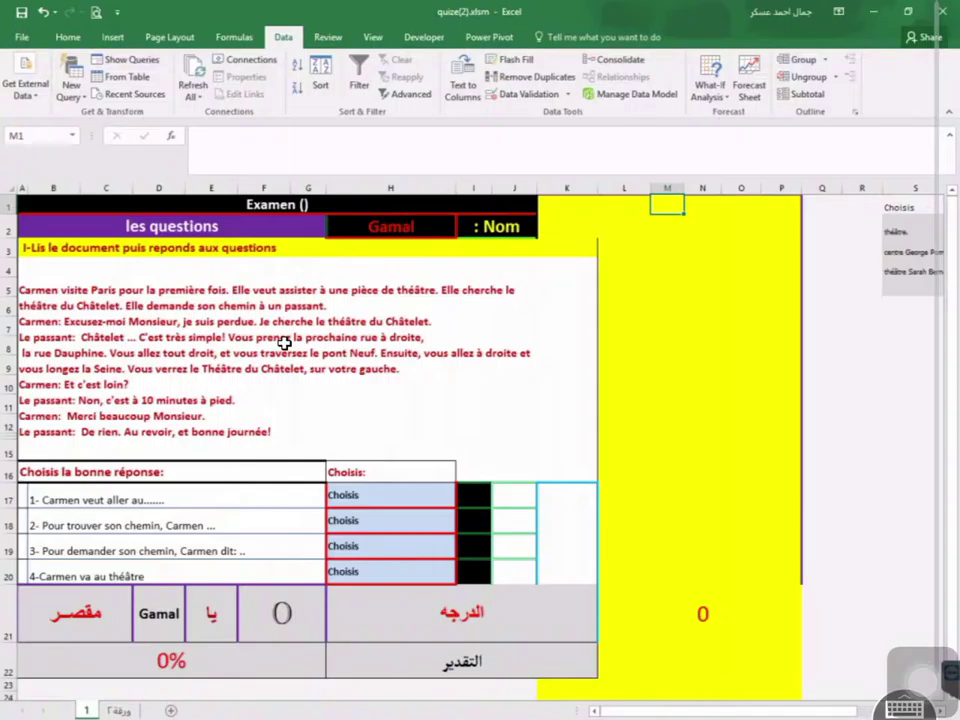
# Review the Carmen reading passage, the Examen title, the answer cells and the four question texts
pyautogui.click(285, 410)
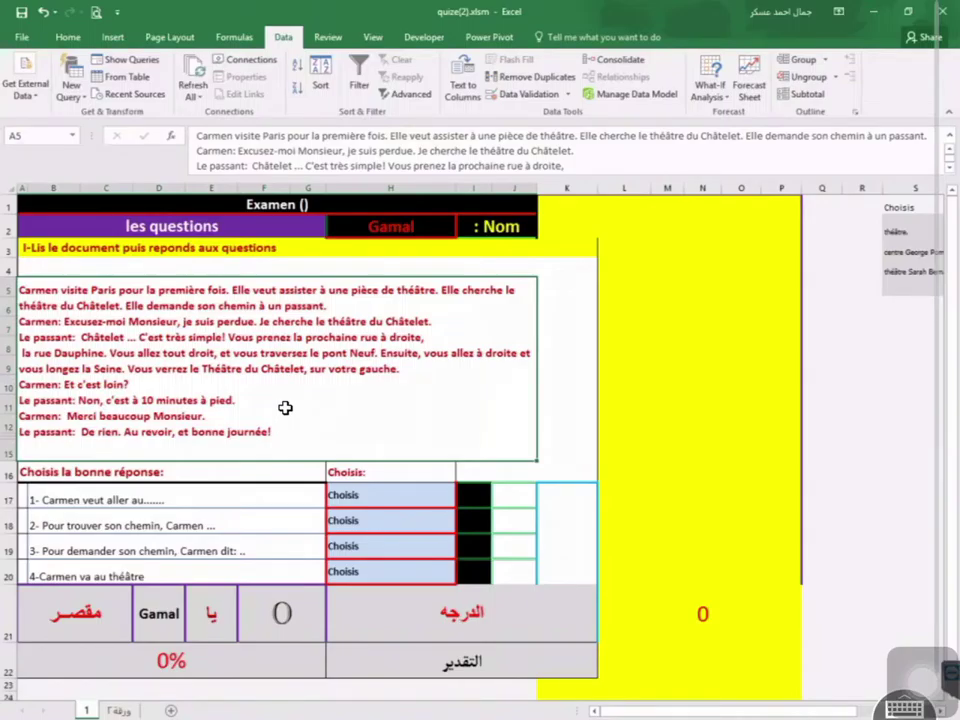
pyautogui.click(395, 513)
pyautogui.click(383, 551)
pyautogui.click(381, 563)
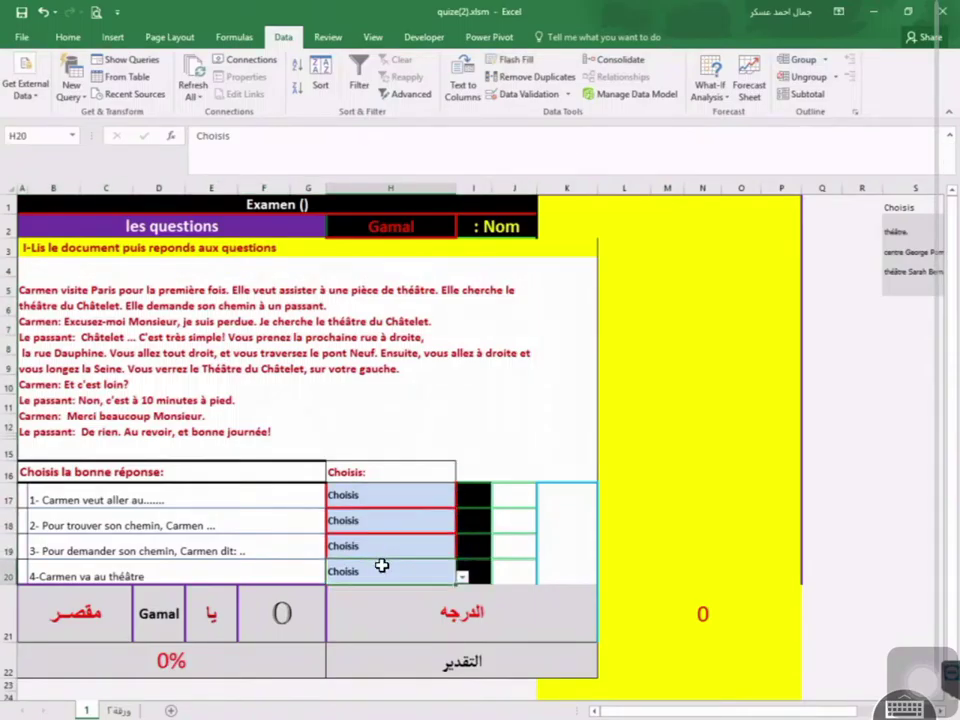
pyautogui.click(393, 498)
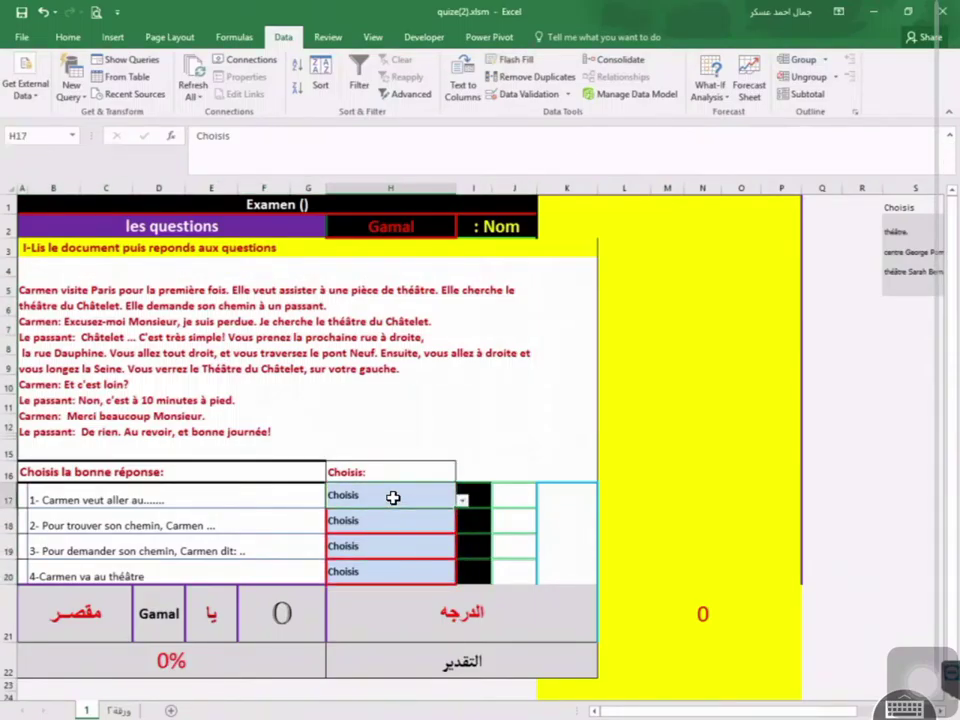
pyautogui.click(347, 336)
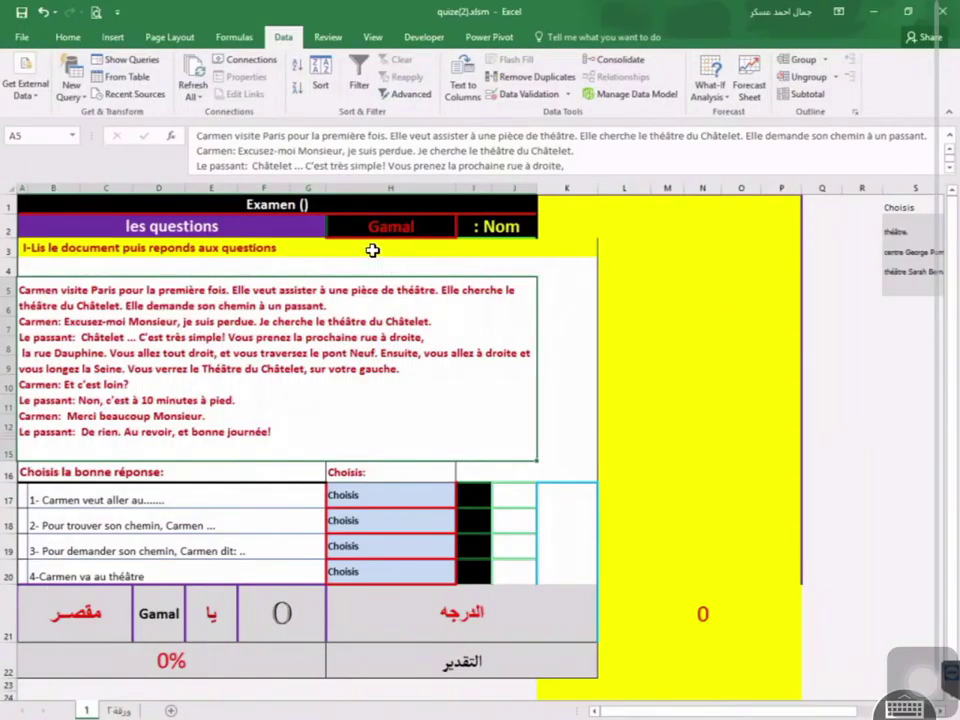
pyautogui.click(280, 200)
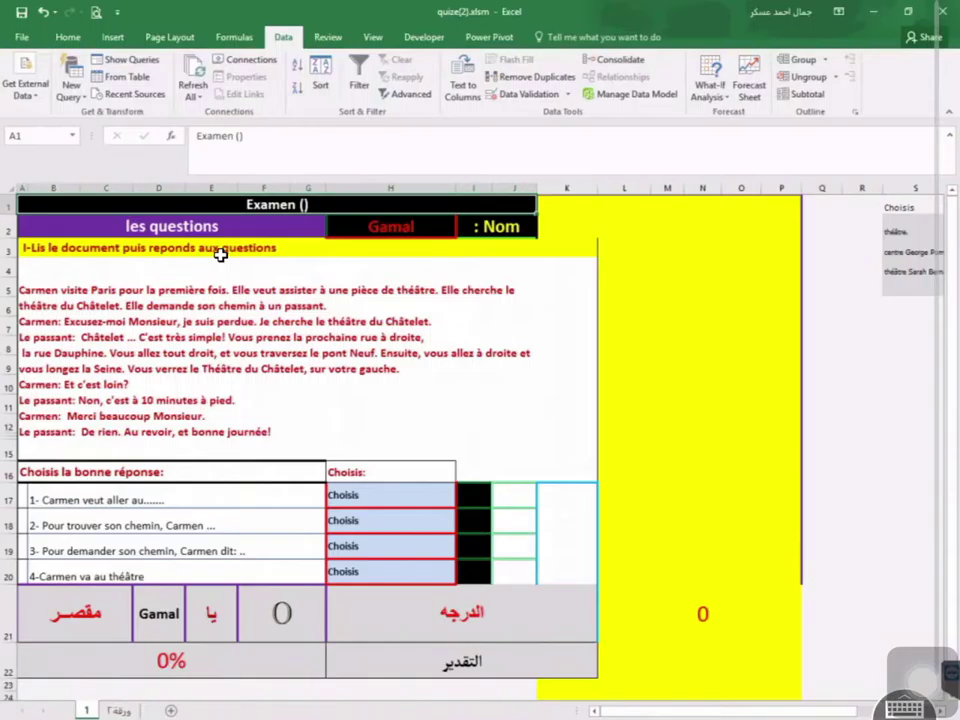
pyautogui.click(225, 330)
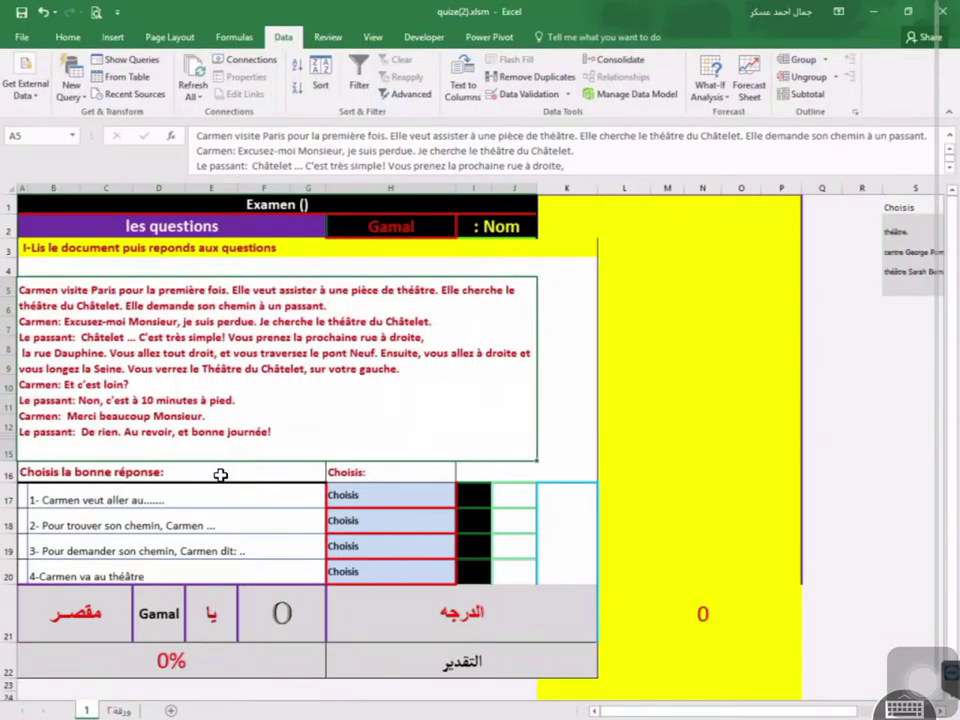
pyautogui.click(152, 500)
pyautogui.click(146, 522)
pyautogui.click(146, 549)
pyautogui.click(137, 573)
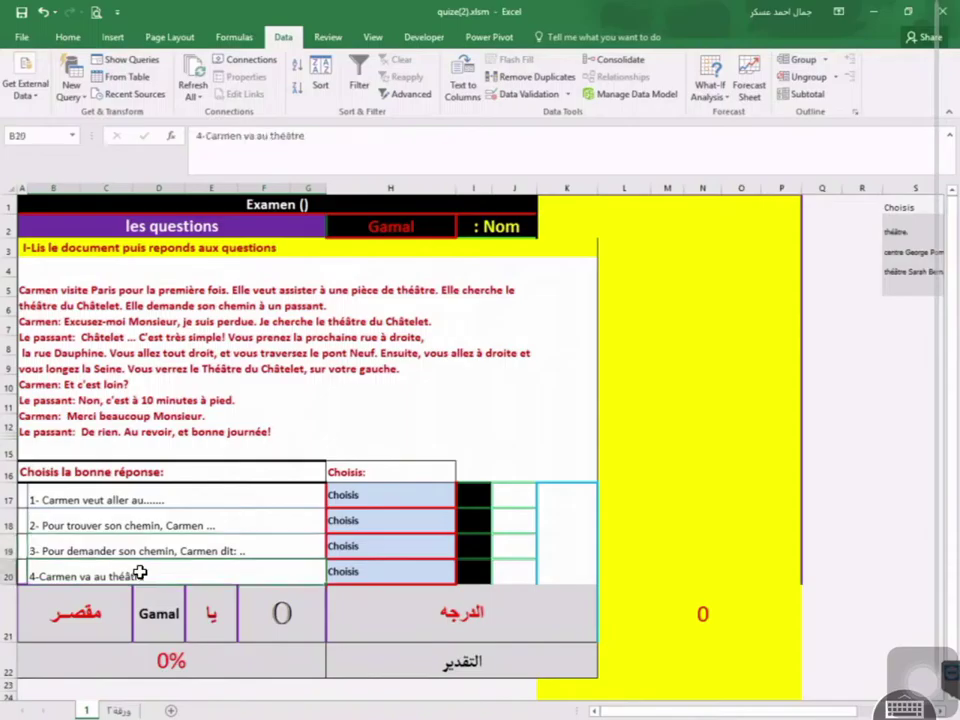
# Review the answer cells, then the grade label, name, rating message and 0% percentage cells
pyautogui.click(343, 496)
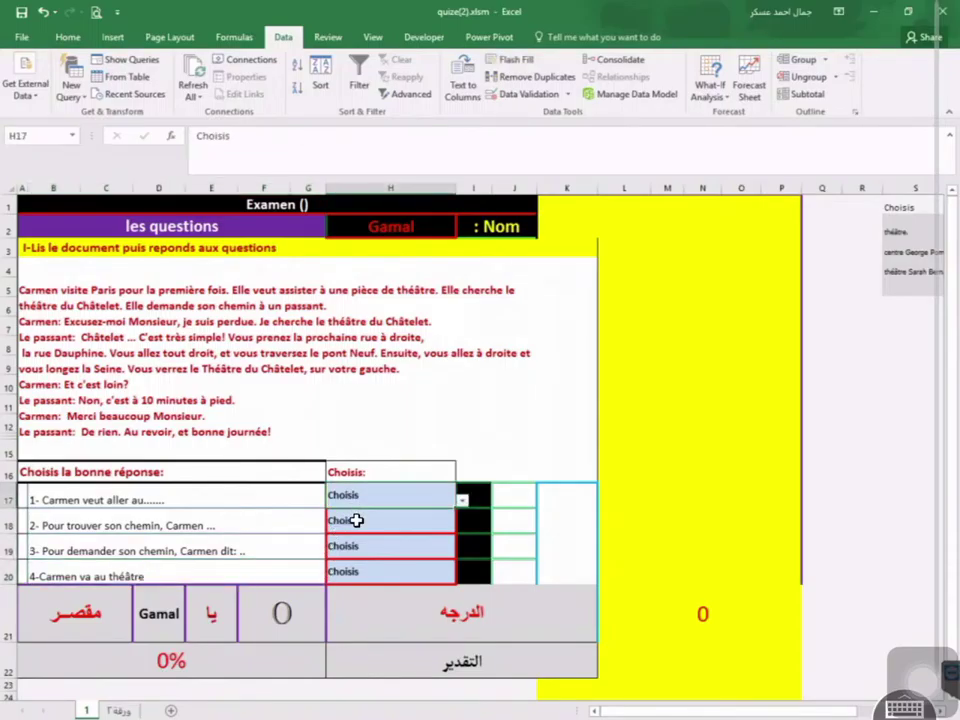
pyautogui.click(360, 548)
pyautogui.click(378, 566)
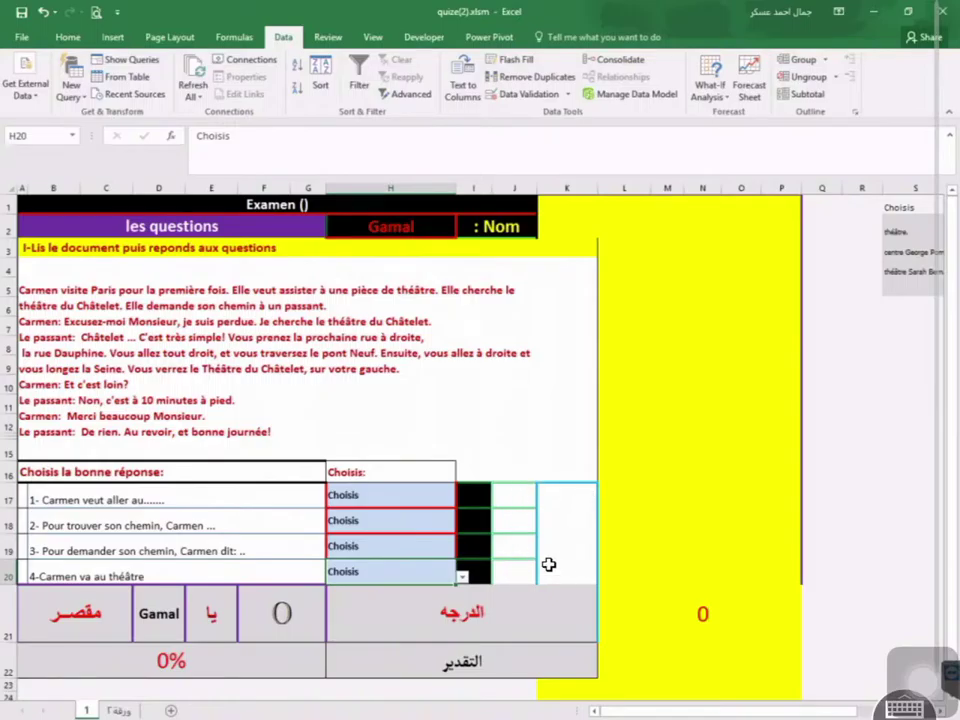
pyautogui.click(392, 626)
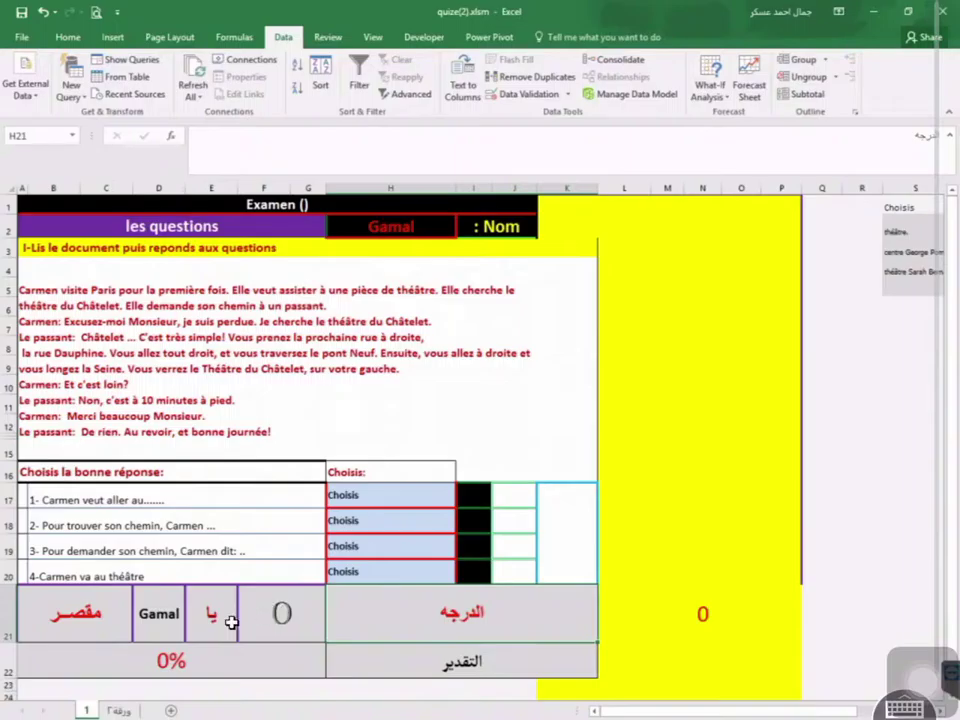
pyautogui.click(160, 620)
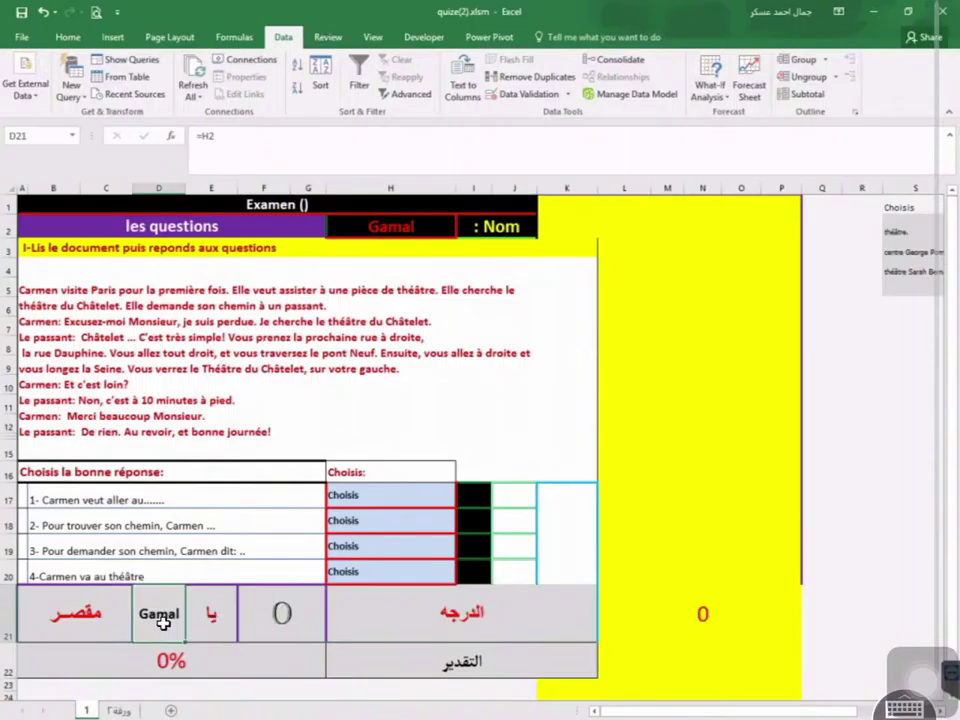
pyautogui.click(72, 613)
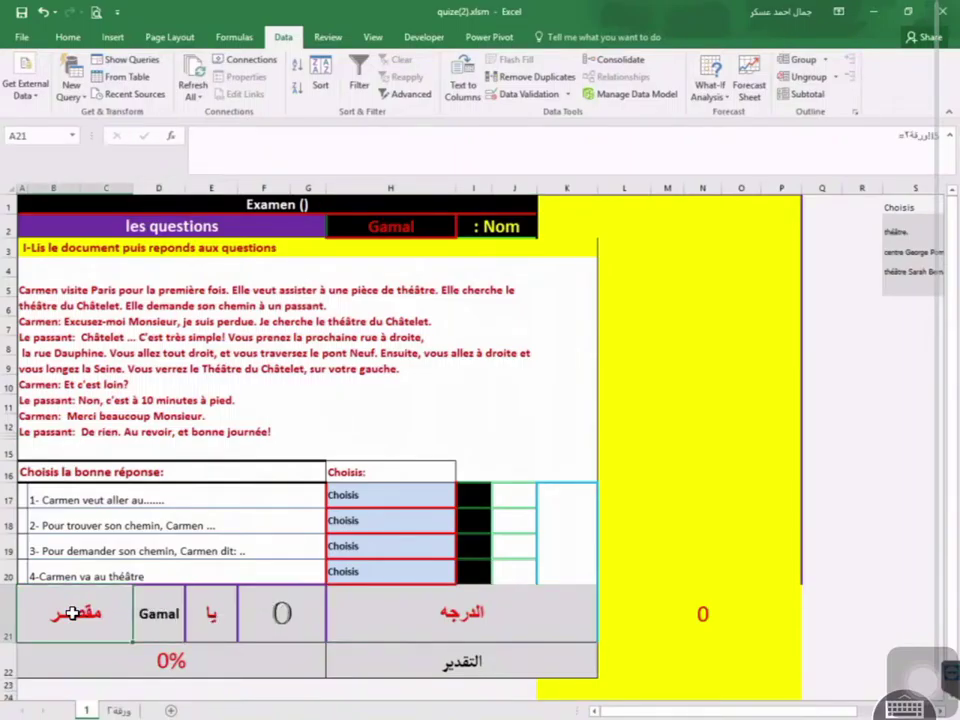
pyautogui.click(171, 660)
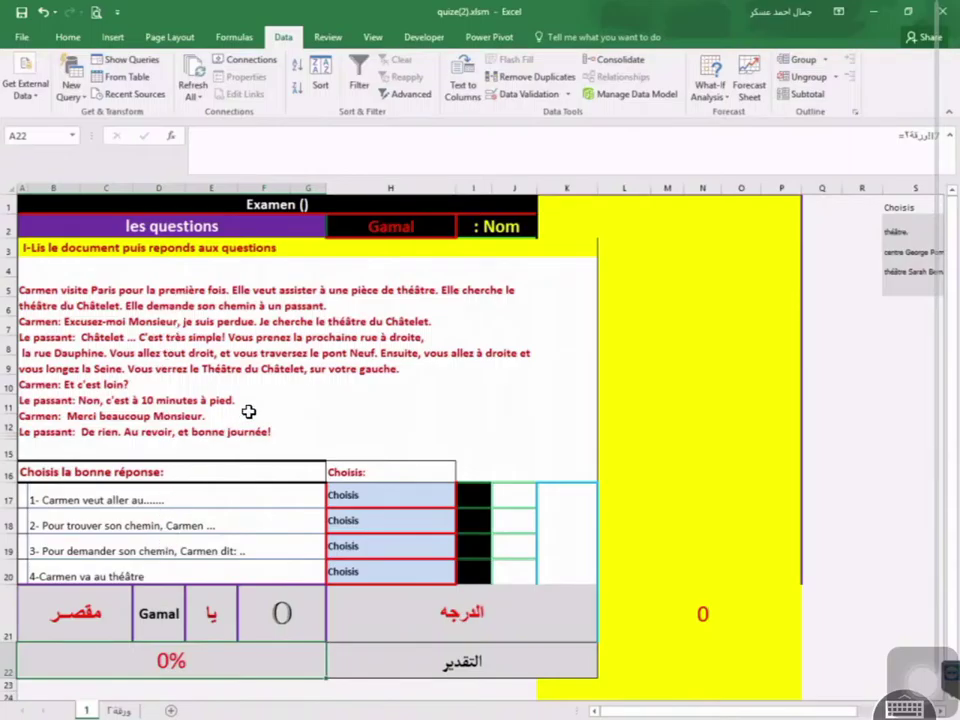
pyautogui.click(220, 358)
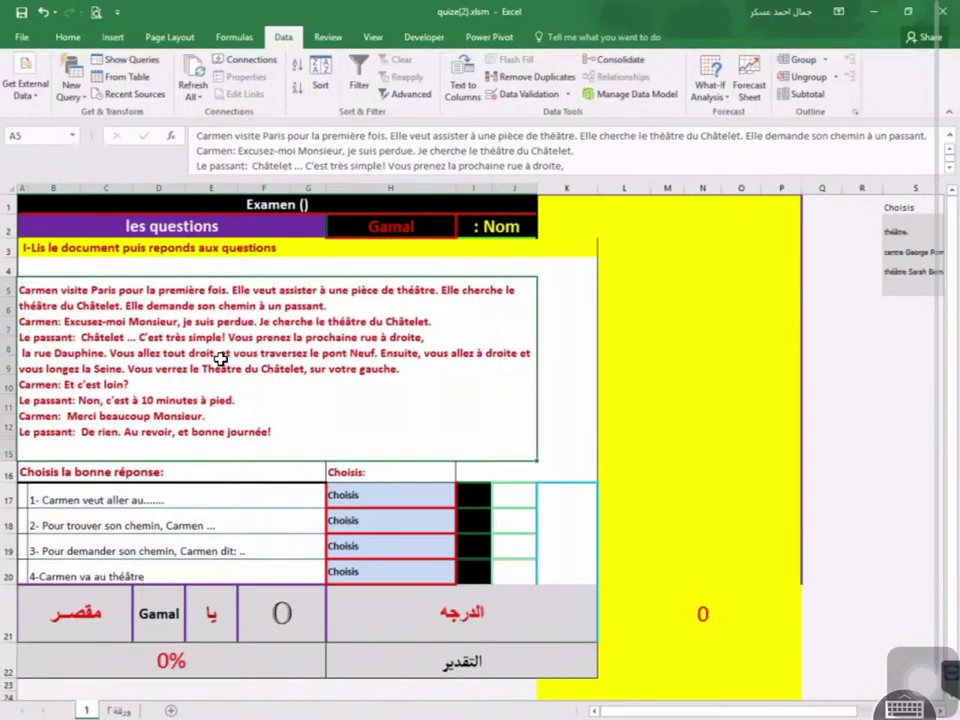
pyautogui.click(154, 495)
pyautogui.click(150, 548)
pyautogui.click(140, 573)
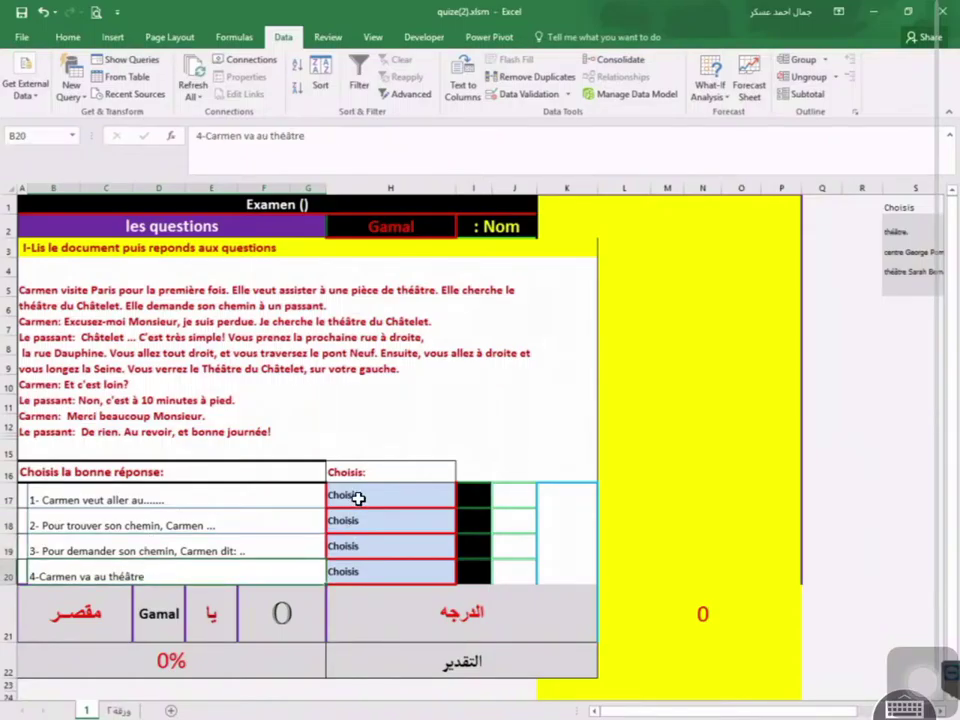
# Give H17 a List data validation sourced from $S$1:$S$4
pyautogui.click(384, 494)
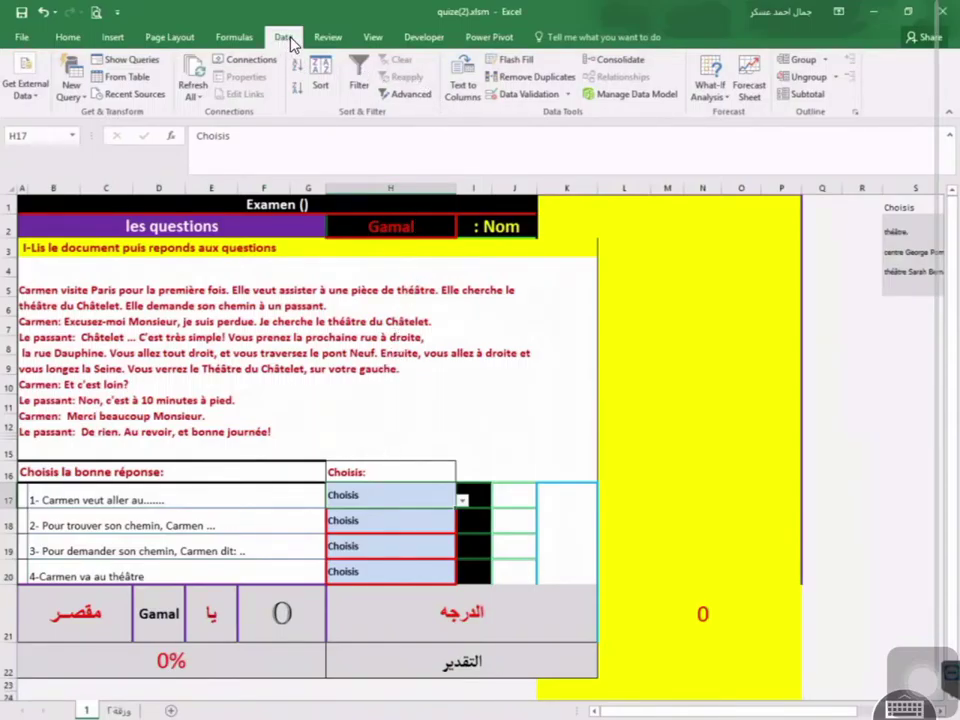
pyautogui.click(567, 96)
pyautogui.click(540, 113)
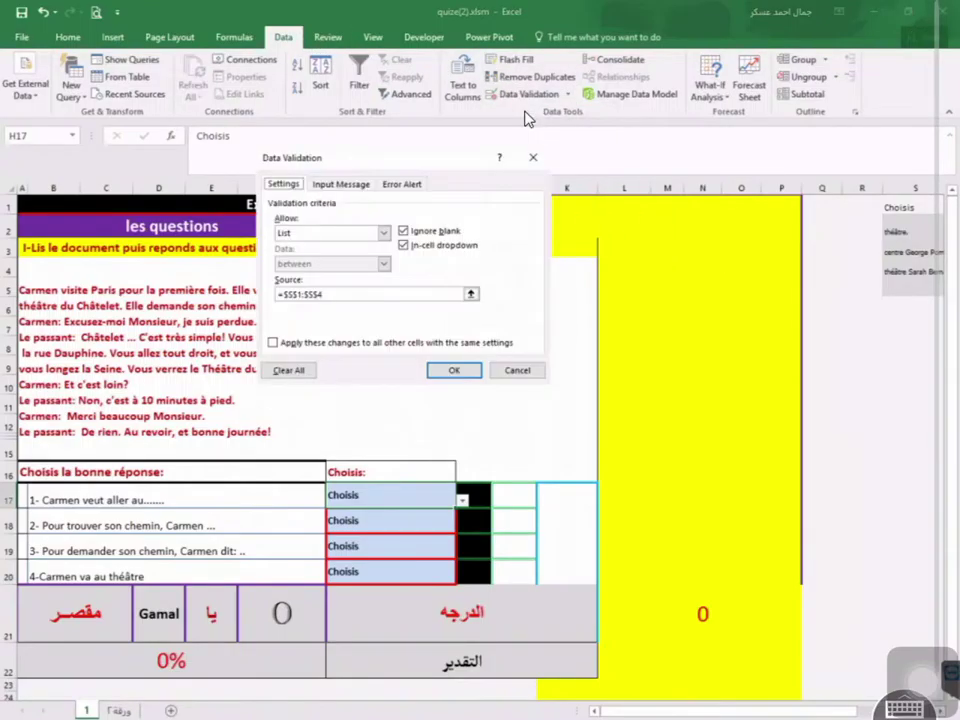
pyautogui.click(384, 233)
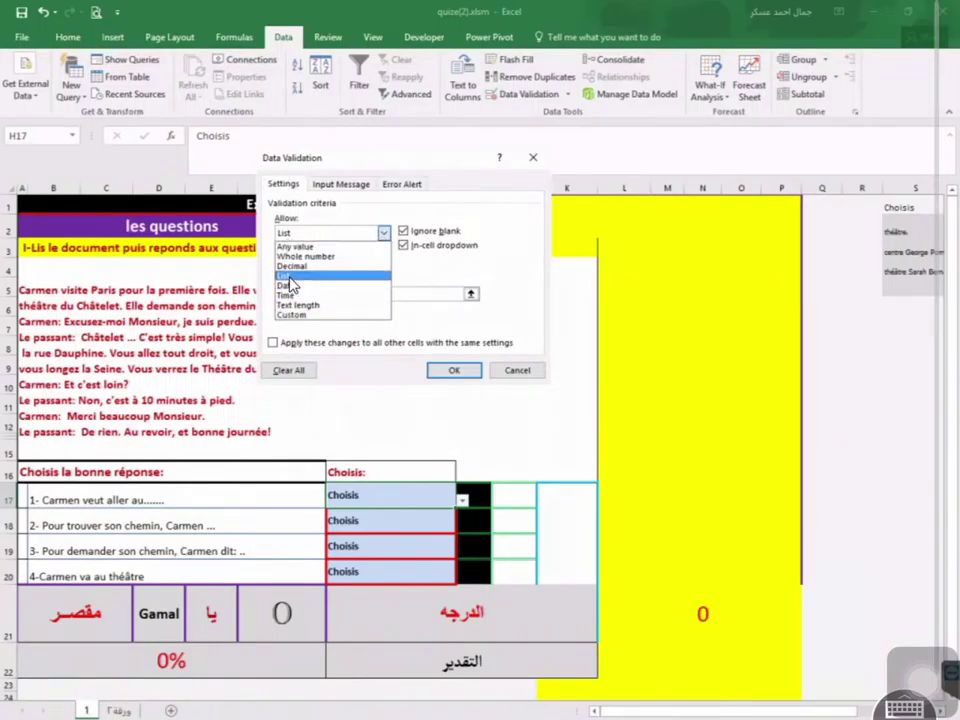
pyautogui.click(287, 276)
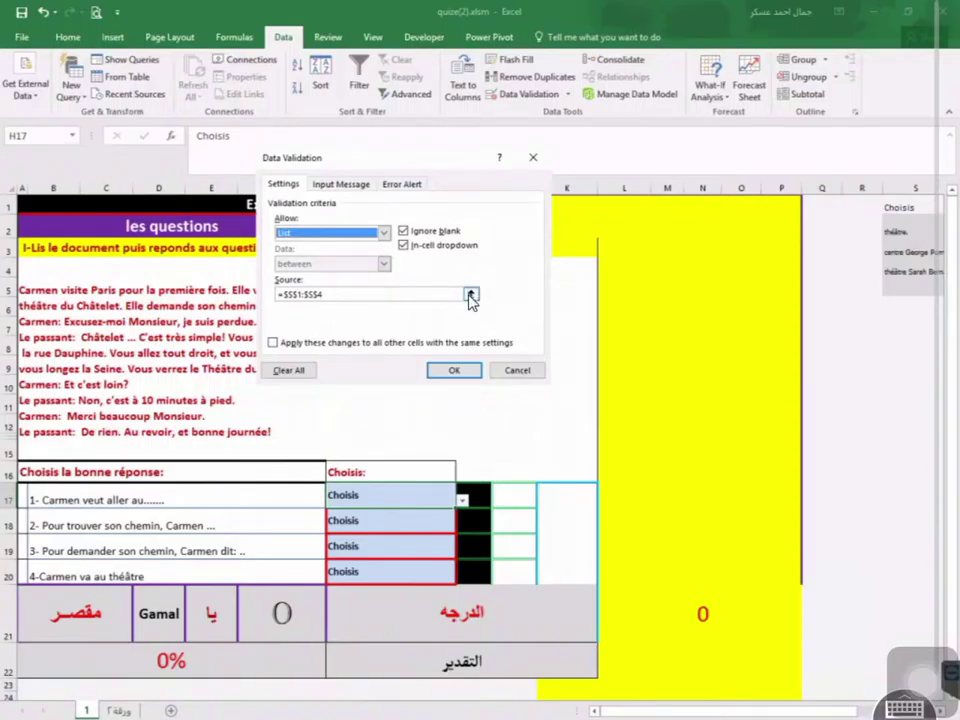
pyautogui.click(470, 295)
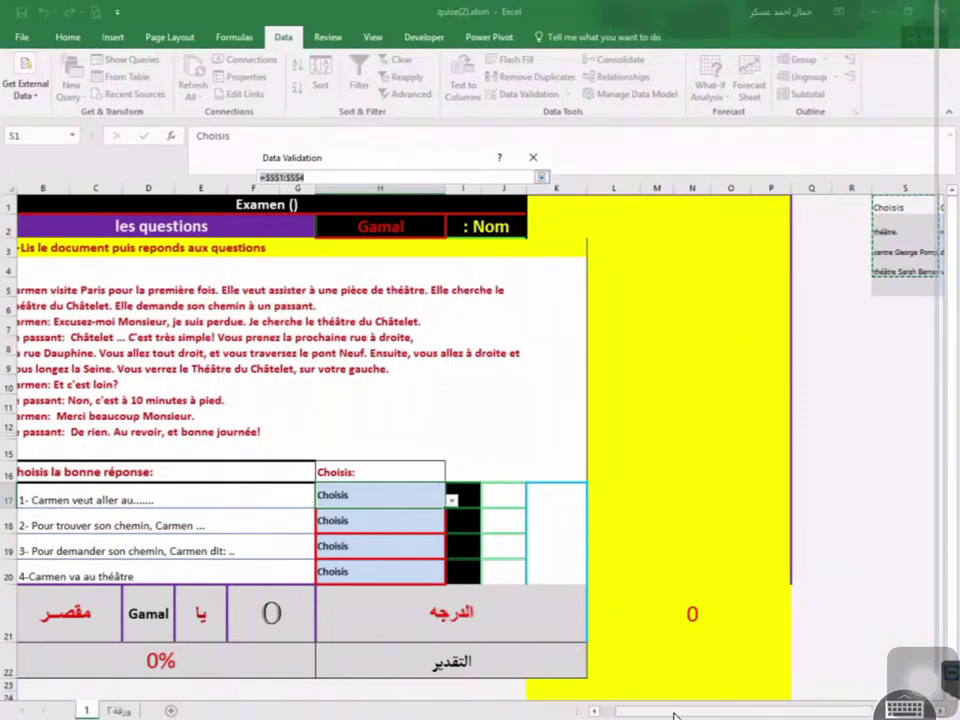
pyautogui.moveTo(675, 714); pyautogui.dragTo(746, 714)
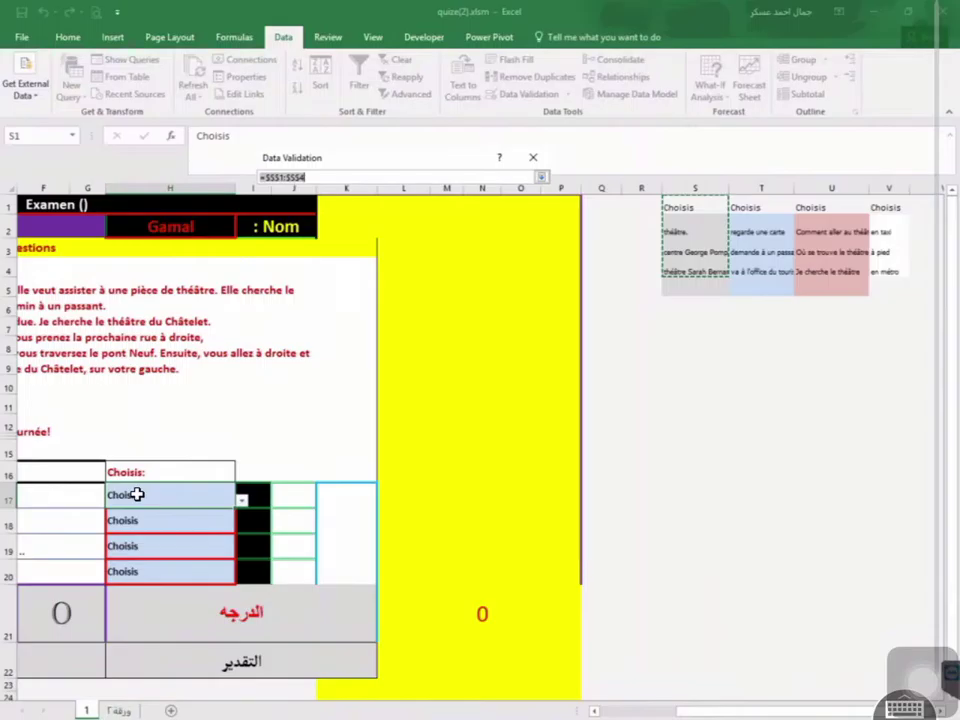
pyautogui.click(678, 266)
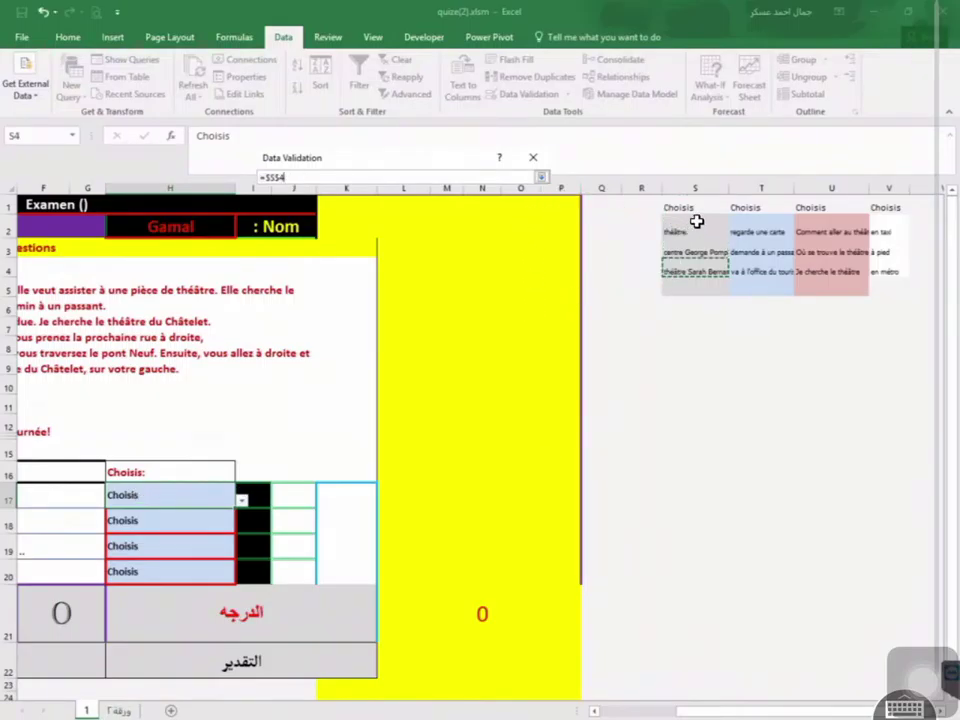
pyautogui.moveTo(695, 205); pyautogui.dragTo(696, 268)
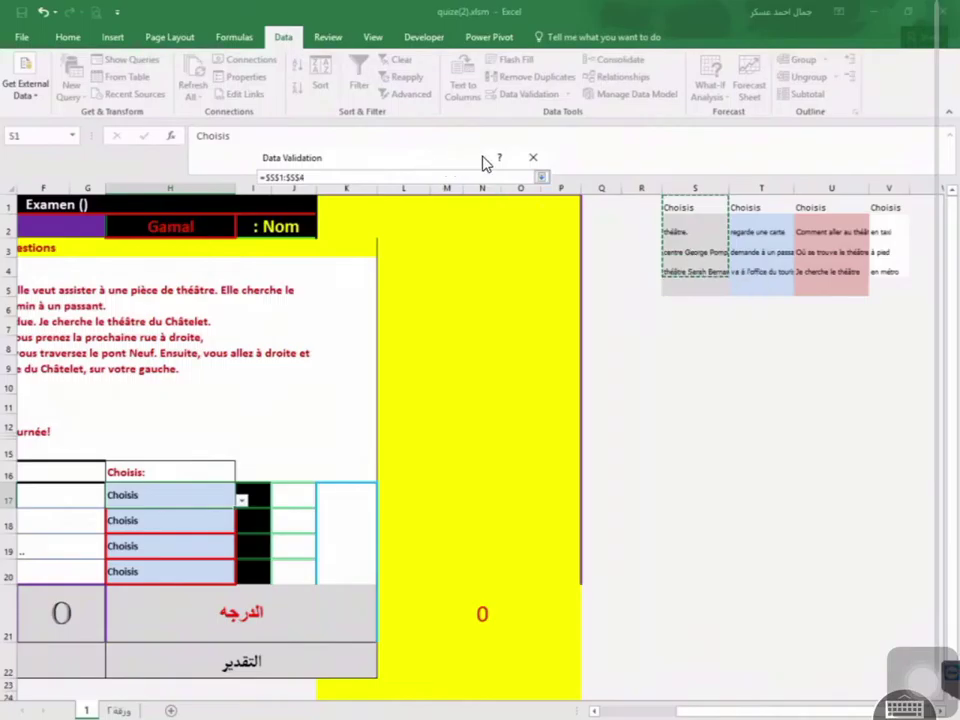
pyautogui.click(541, 177)
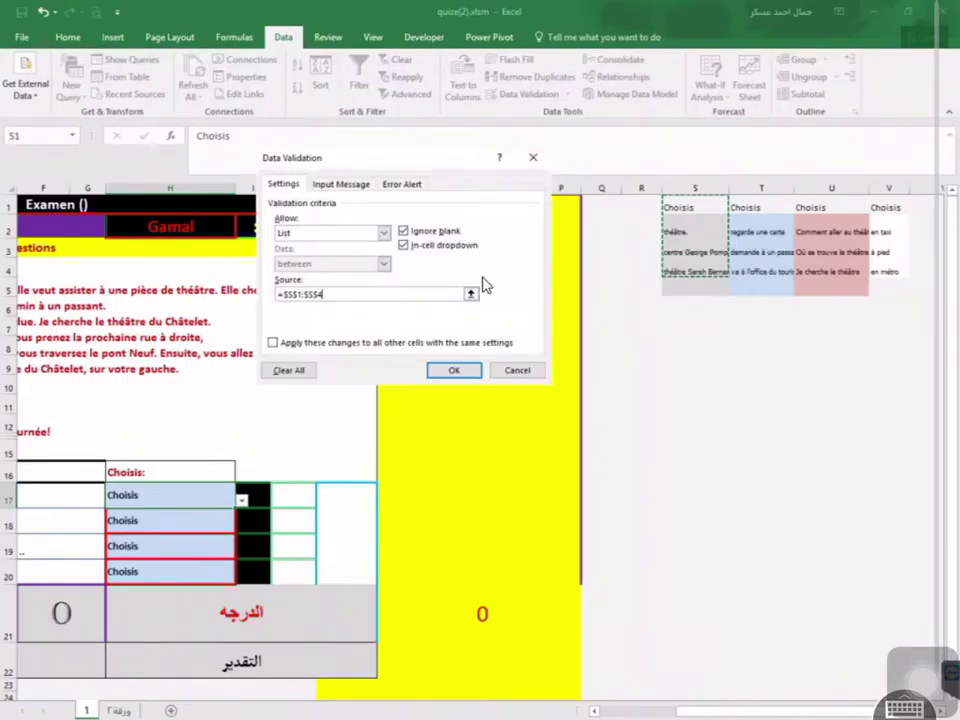
pyautogui.click(455, 371)
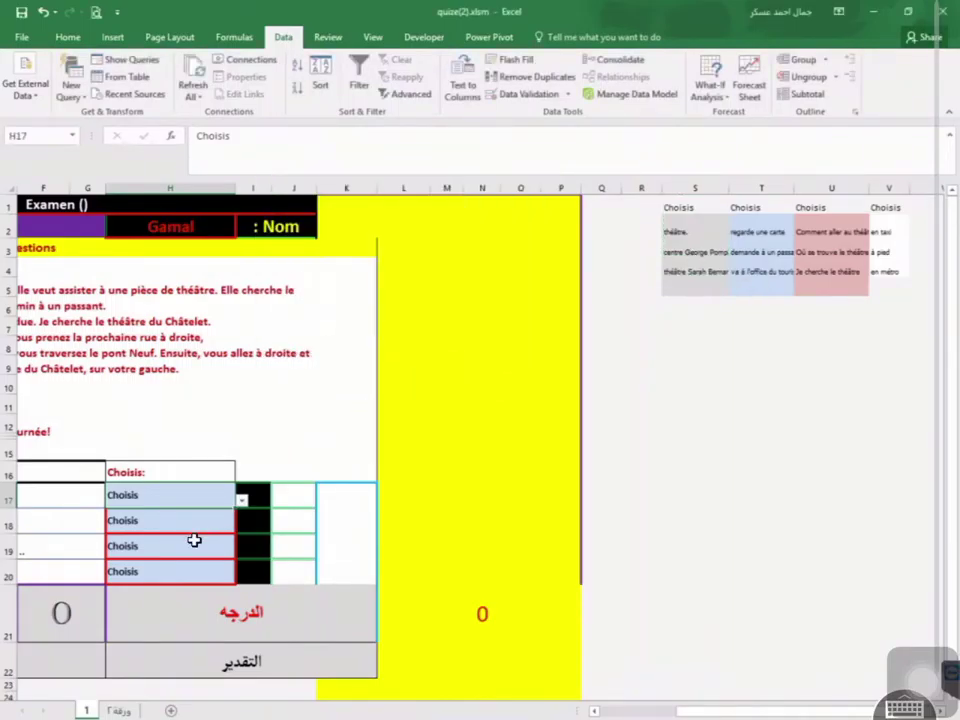
# Choose théâtre. from H17's dropdown and check I17's Vrai/Faux formula
pyautogui.click(241, 500)
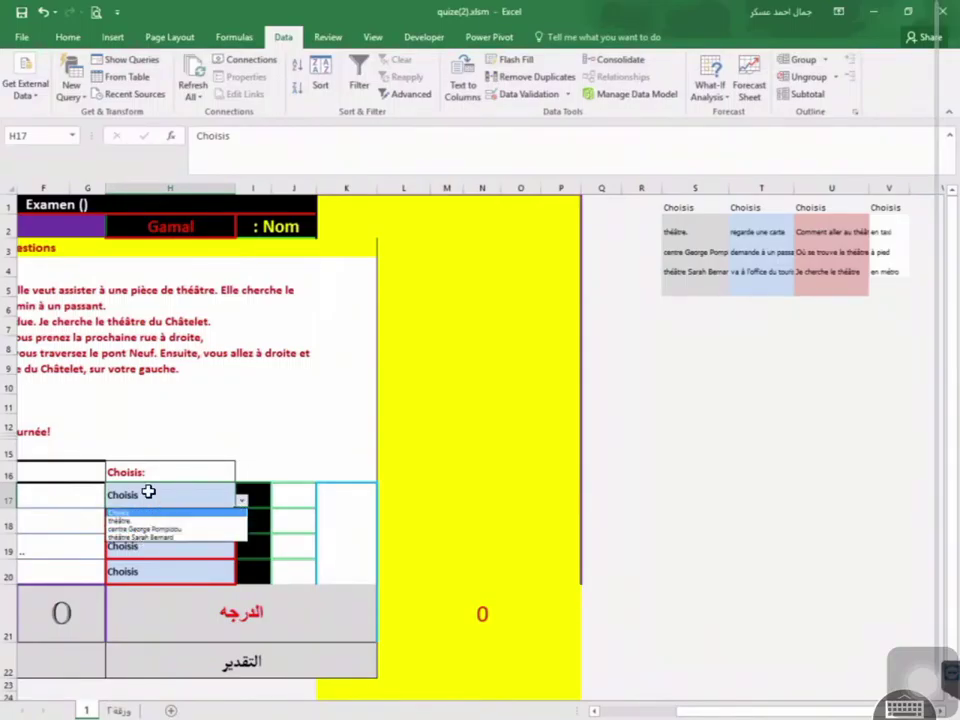
pyautogui.click(240, 497)
pyautogui.click(241, 499)
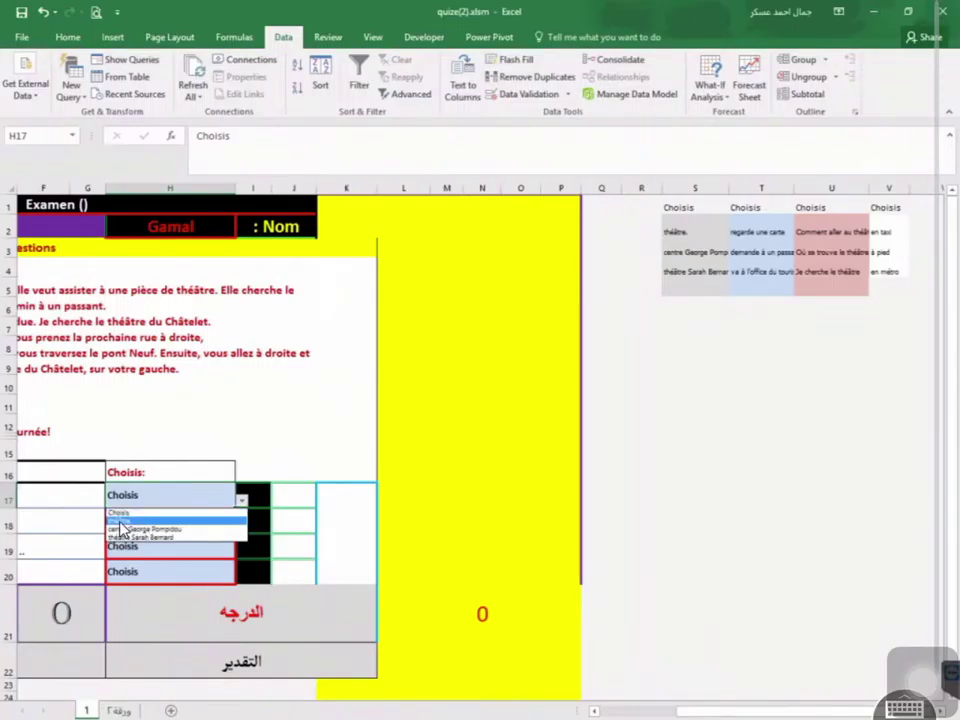
pyautogui.click(121, 521)
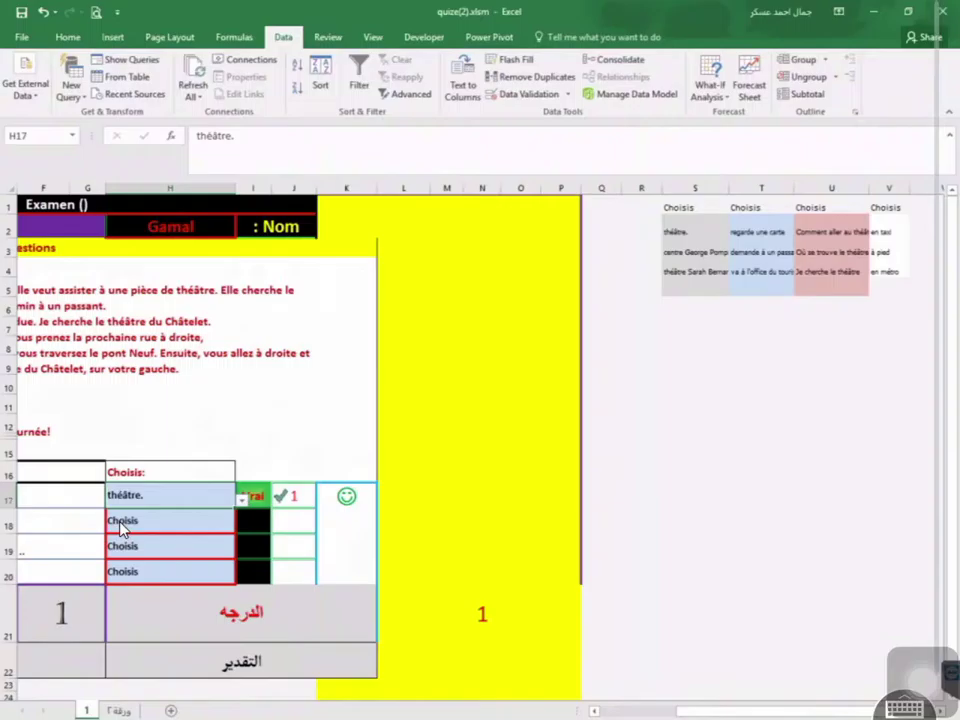
pyautogui.click(210, 521)
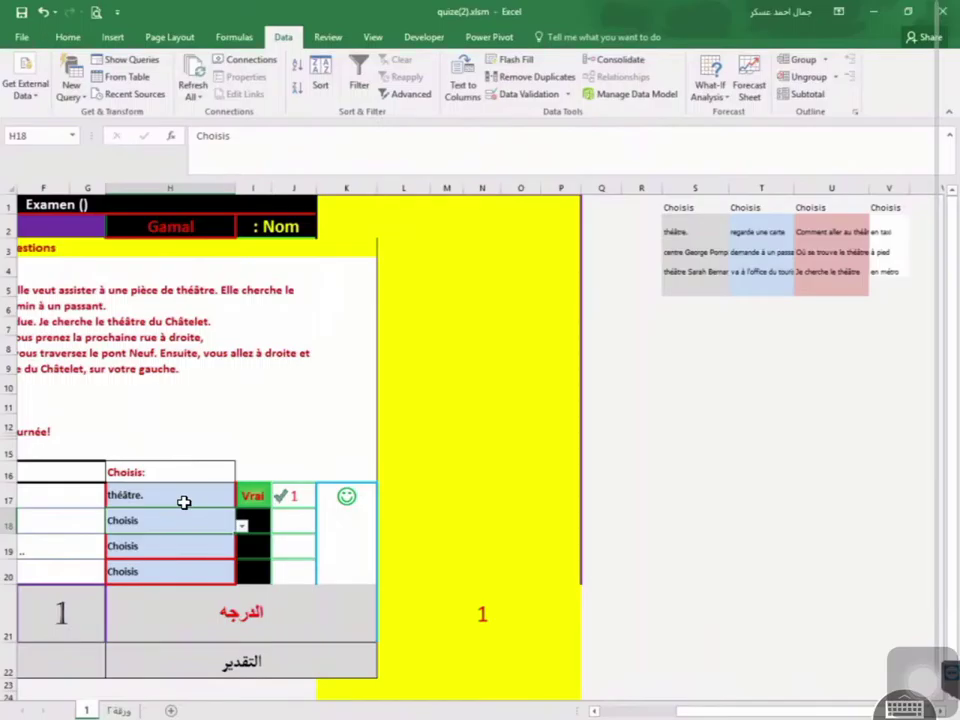
pyautogui.click(254, 496)
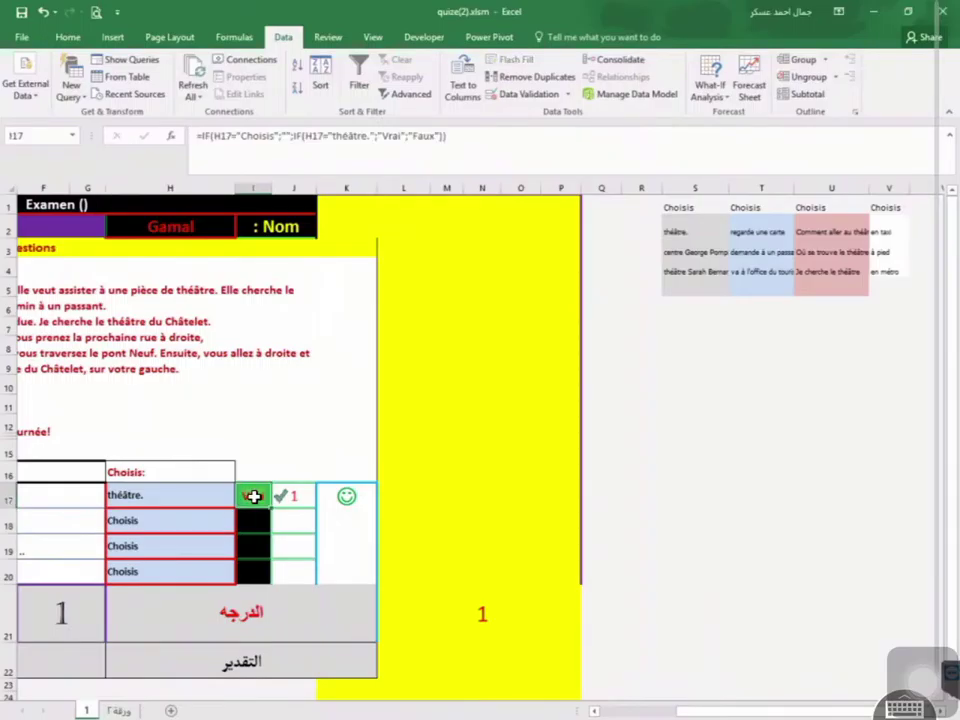
pyautogui.moveTo(686, 710); pyautogui.dragTo(620, 712)
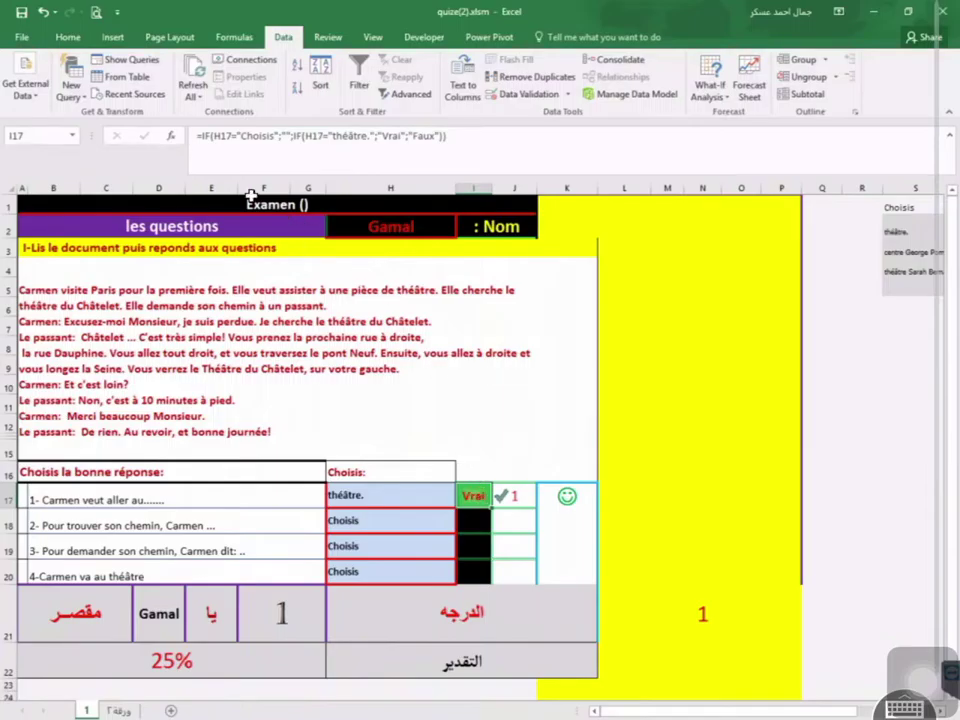
pyautogui.click(211, 136)
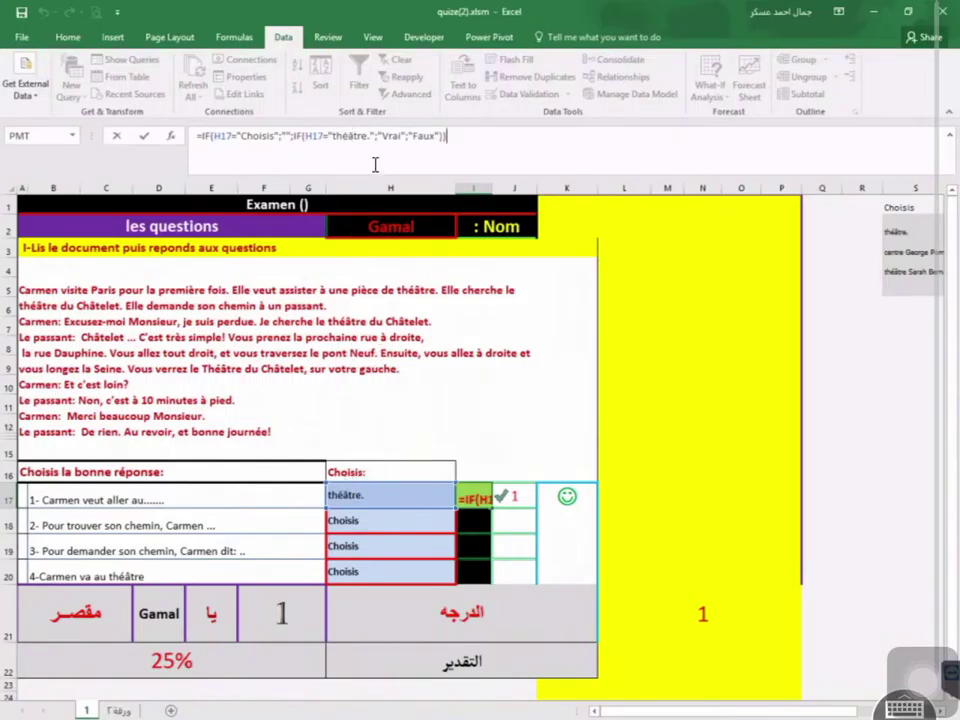
pyautogui.click(354, 135)
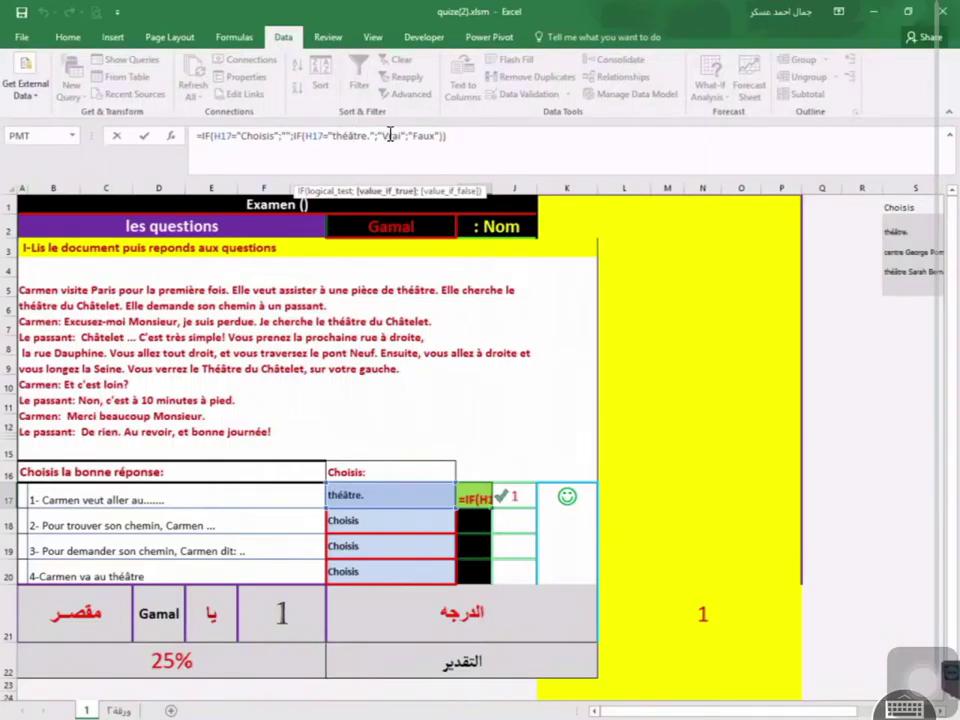
pyautogui.click(424, 135)
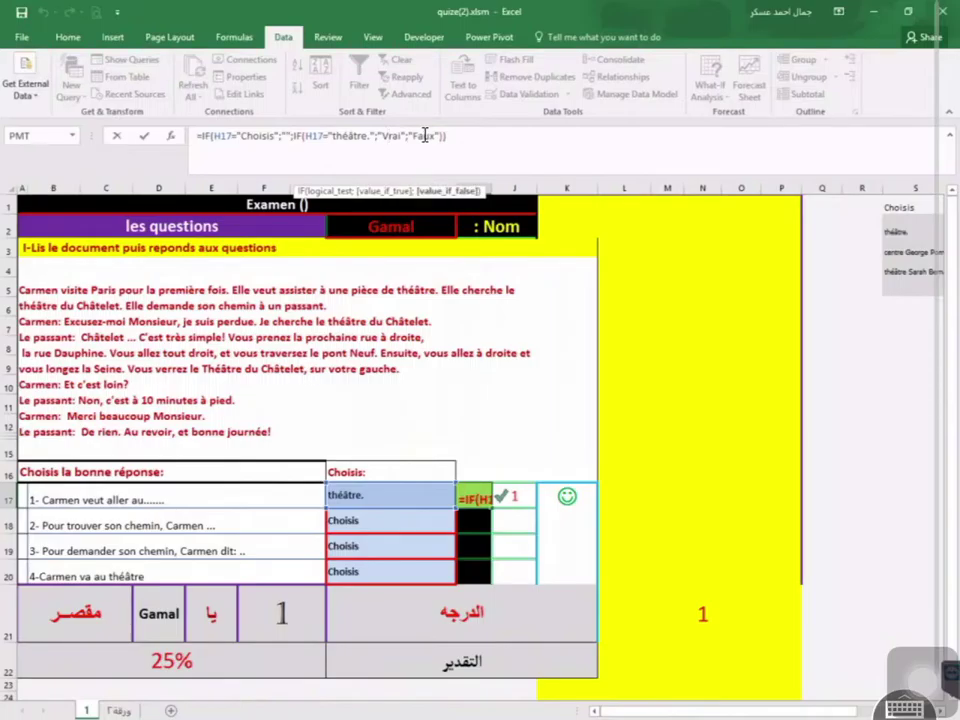
pyautogui.press('Return')
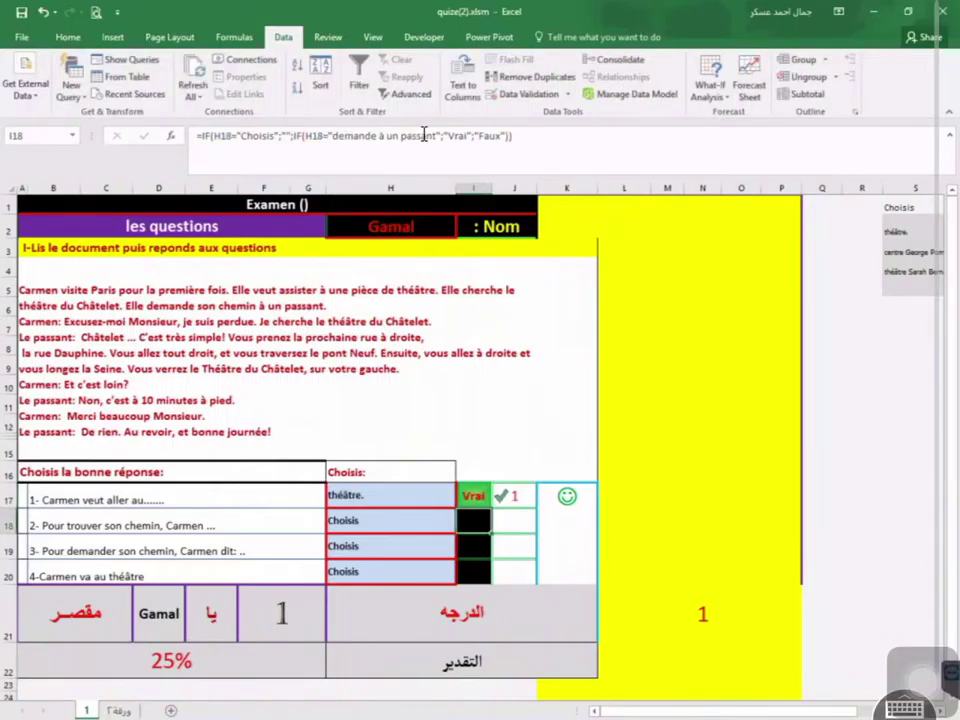
pyautogui.click(466, 500)
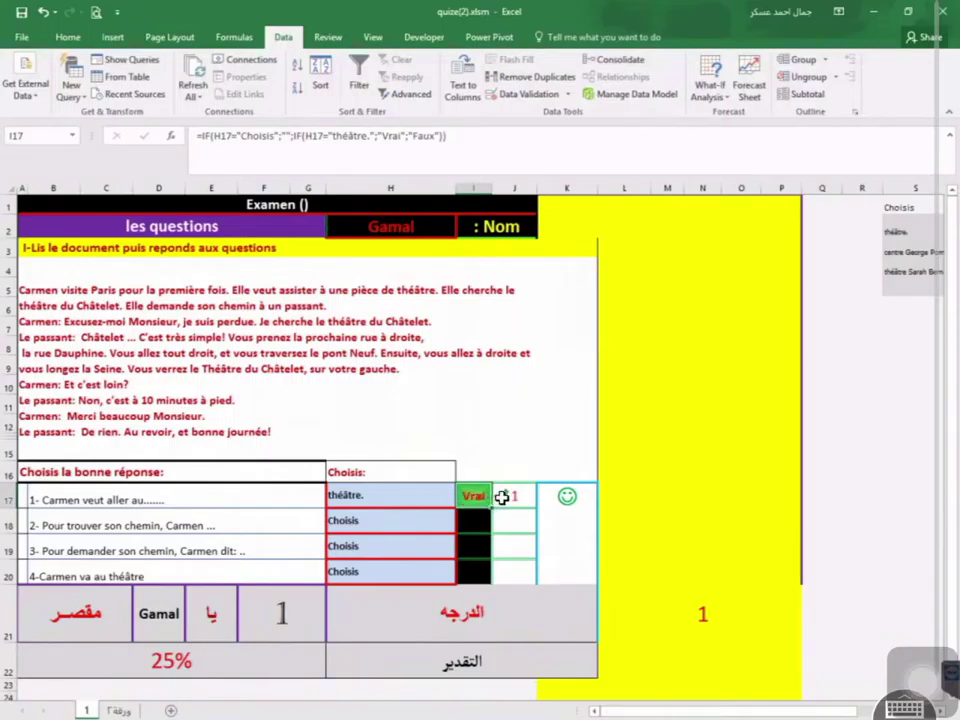
pyautogui.click(510, 496)
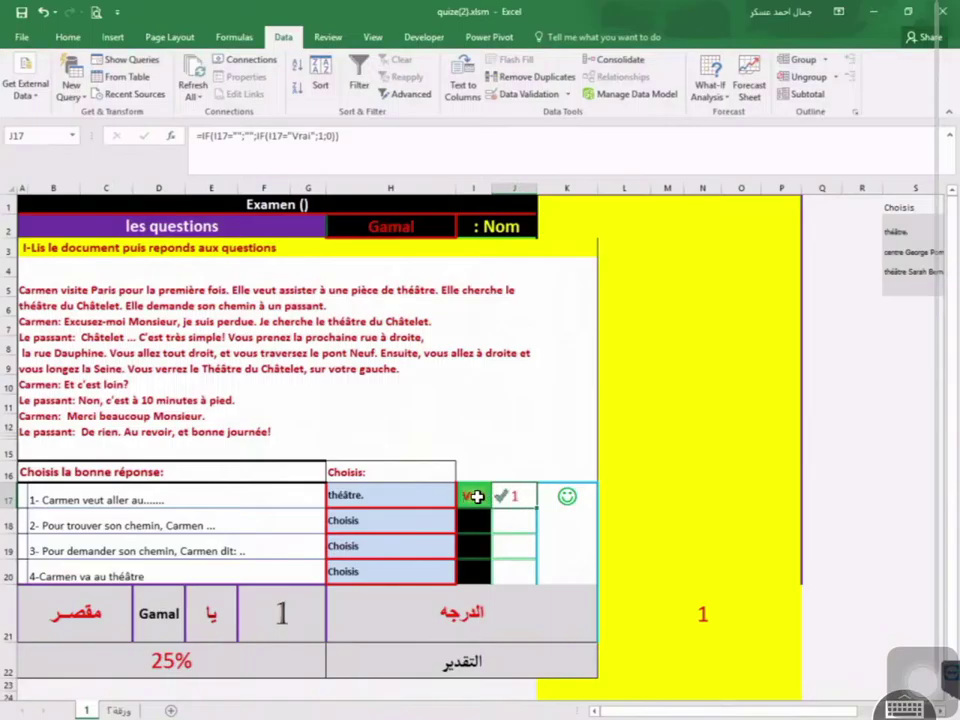
pyautogui.click(238, 135)
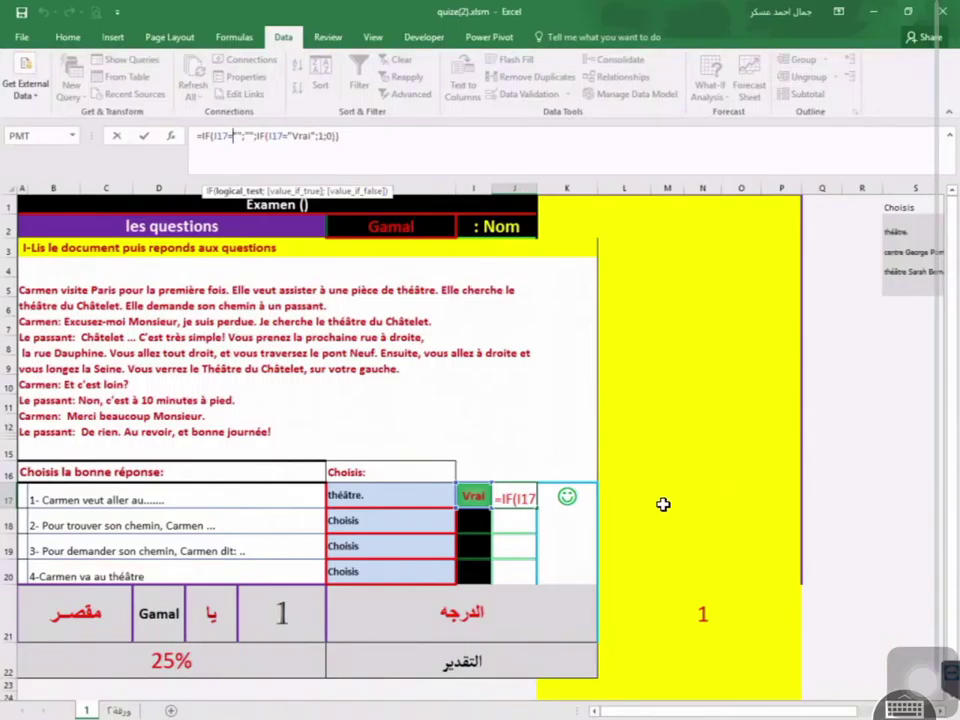
pyautogui.press('Return')
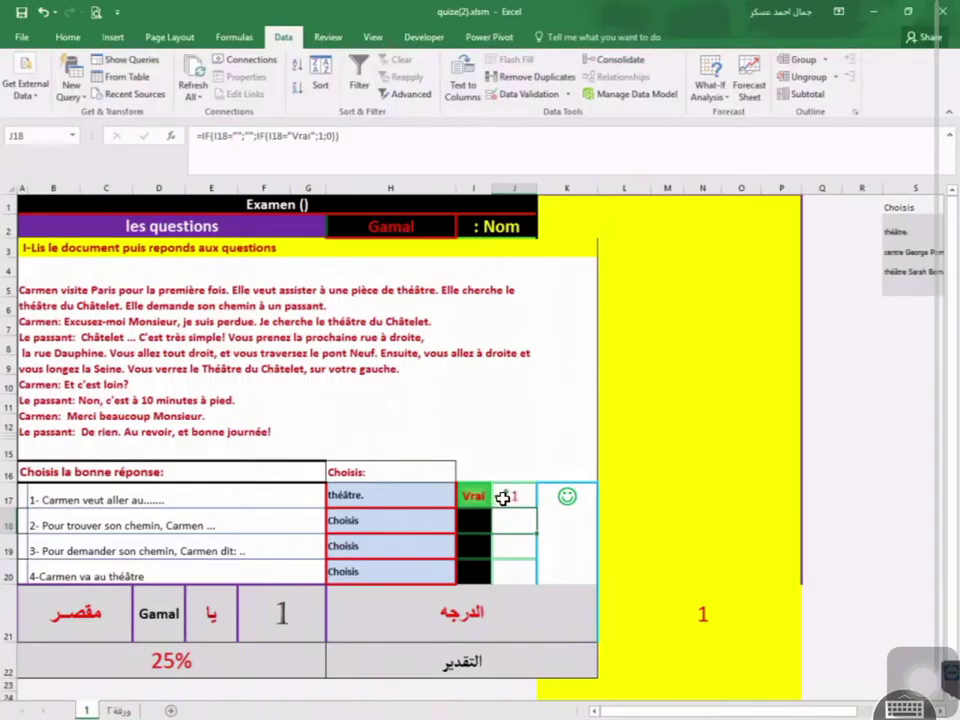
pyautogui.click(506, 497)
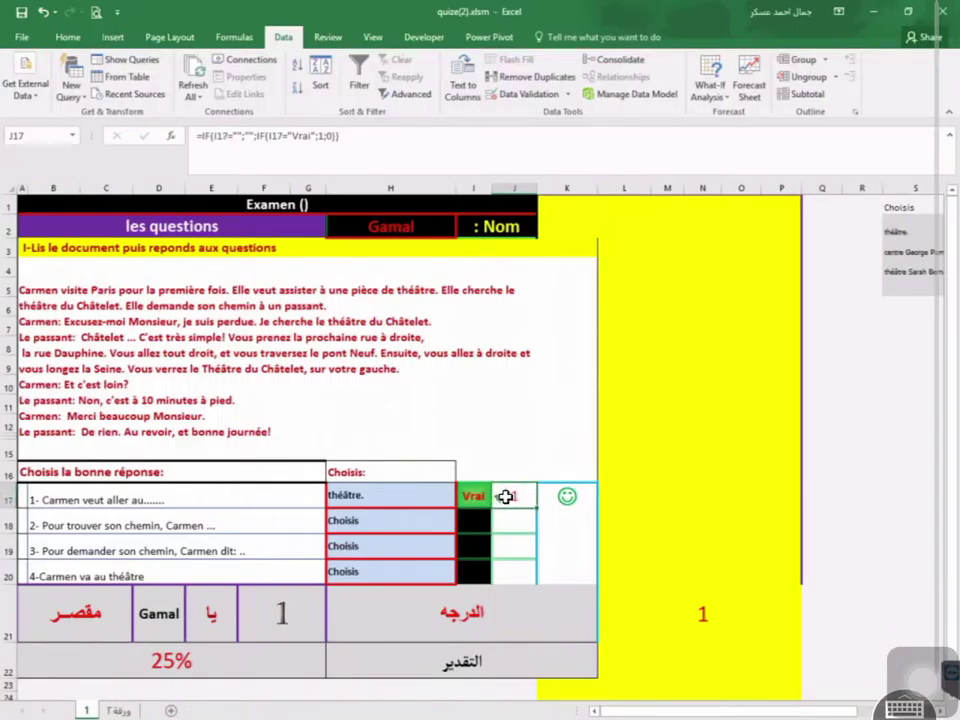
# Add an icon-set rule to J17: green check for high scores, red X for middle scores
pyautogui.click(70, 38)
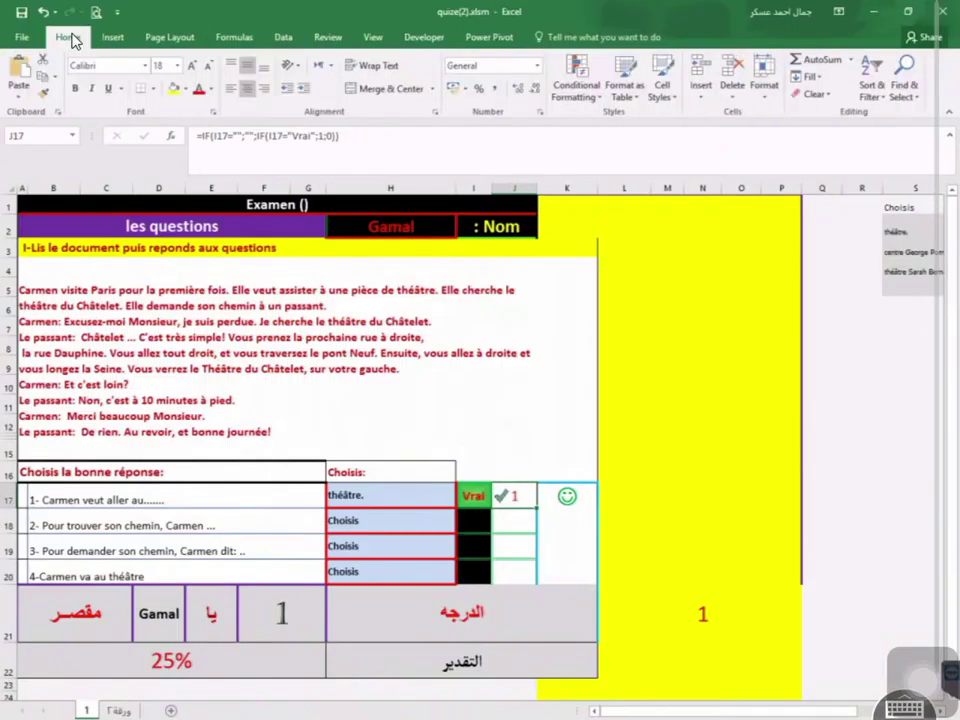
pyautogui.click(598, 101)
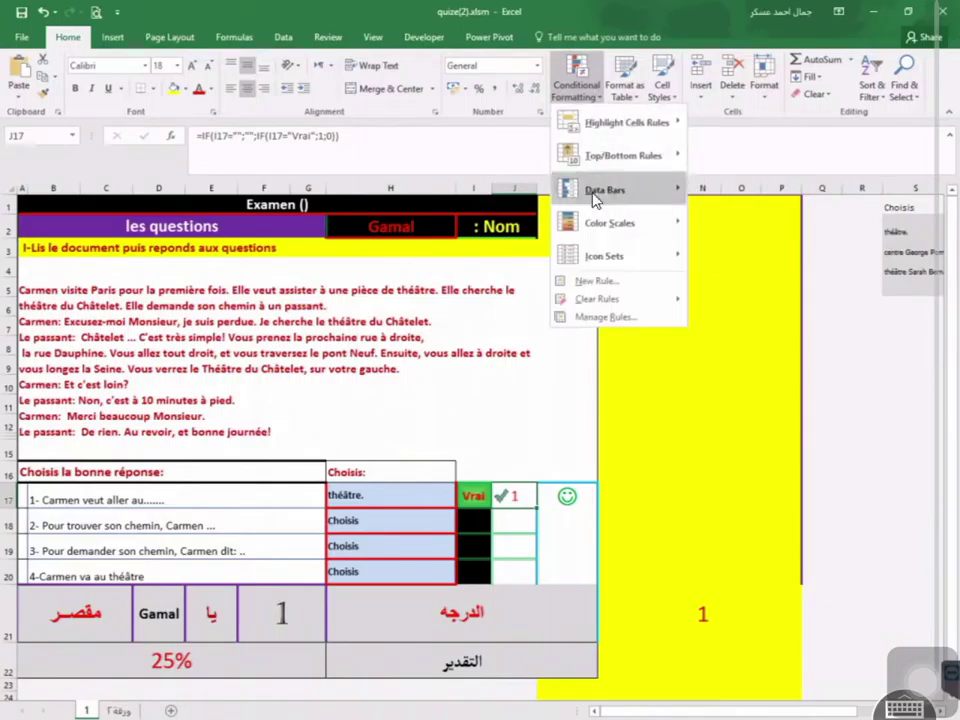
pyautogui.moveTo(605, 256)
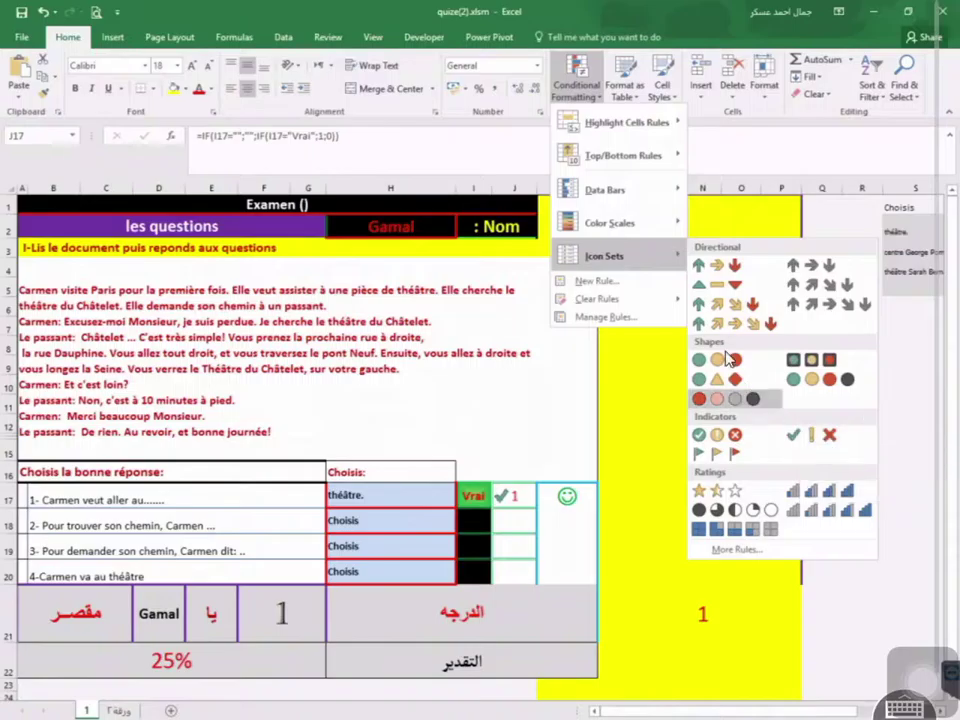
pyautogui.click(603, 285)
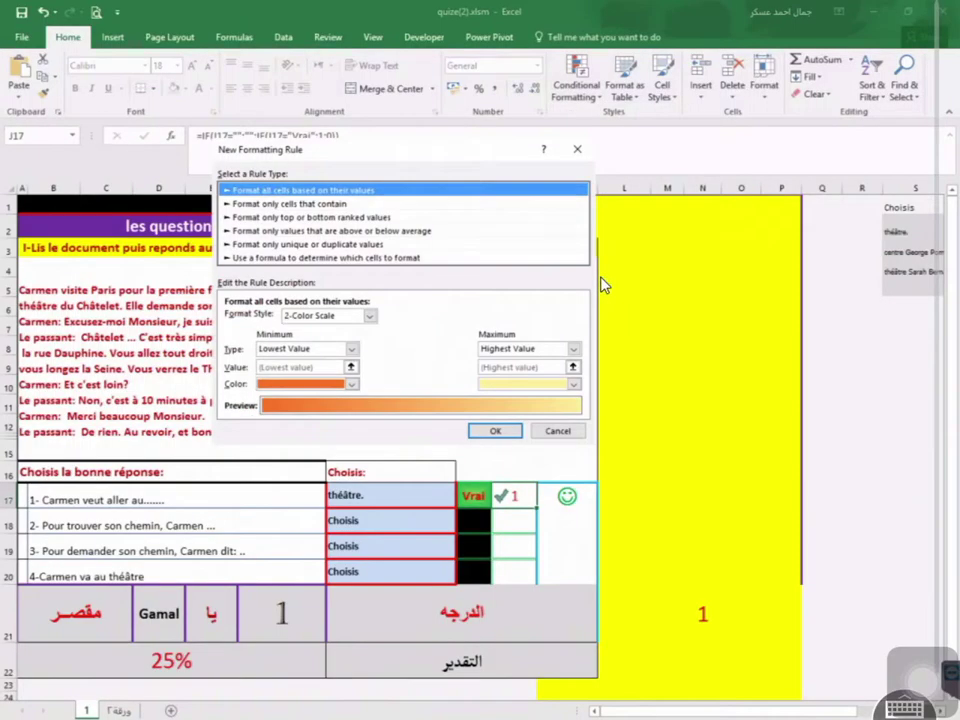
pyautogui.click(369, 316)
pyautogui.click(310, 368)
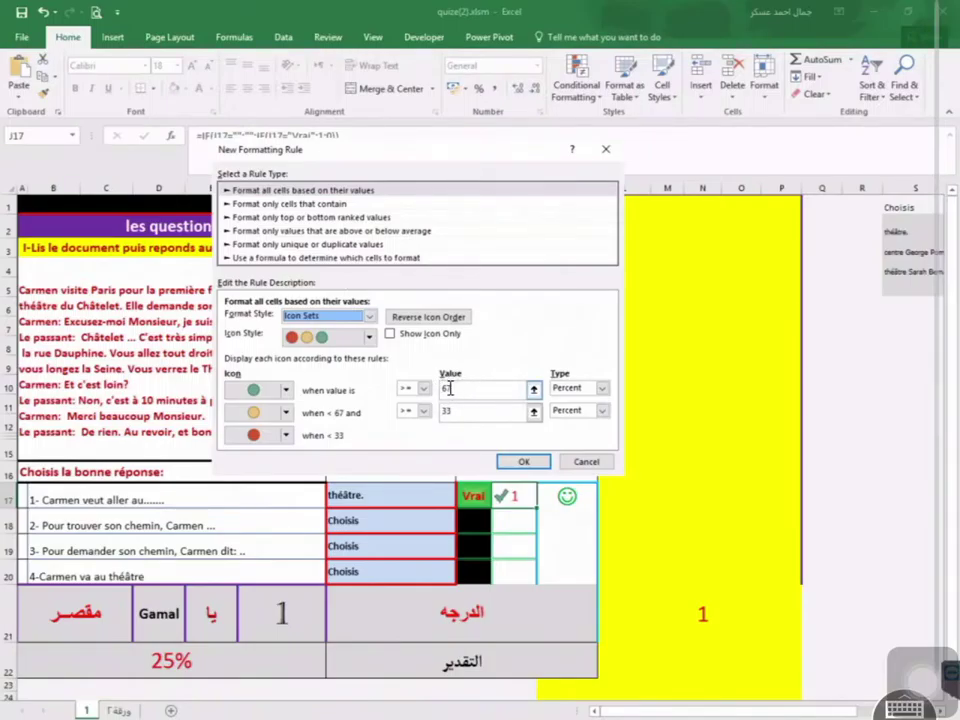
pyautogui.click(286, 390)
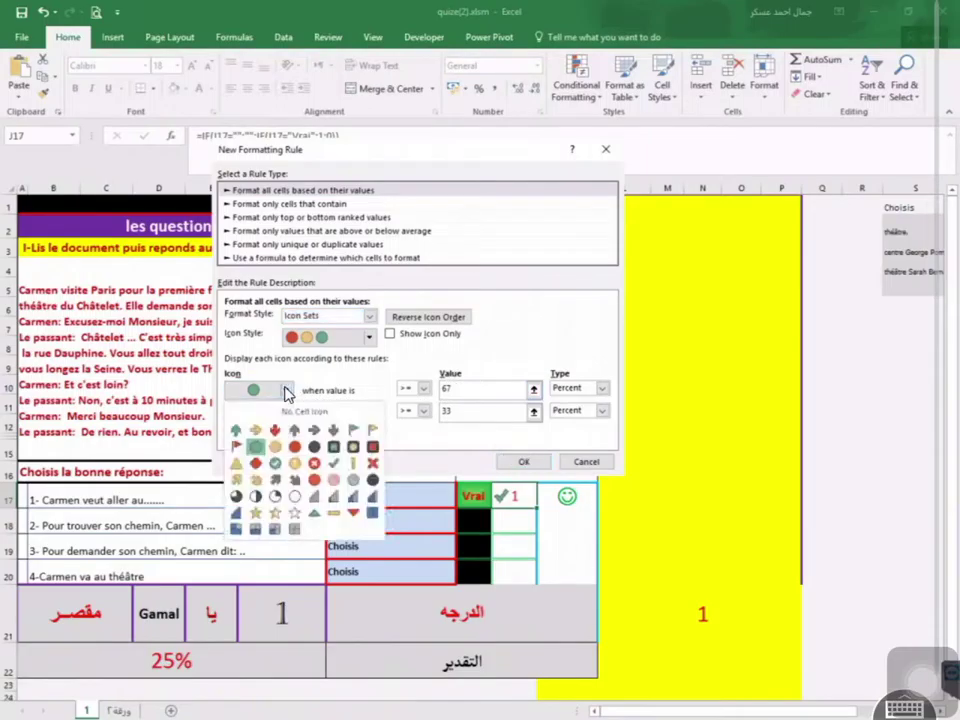
pyautogui.click(334, 463)
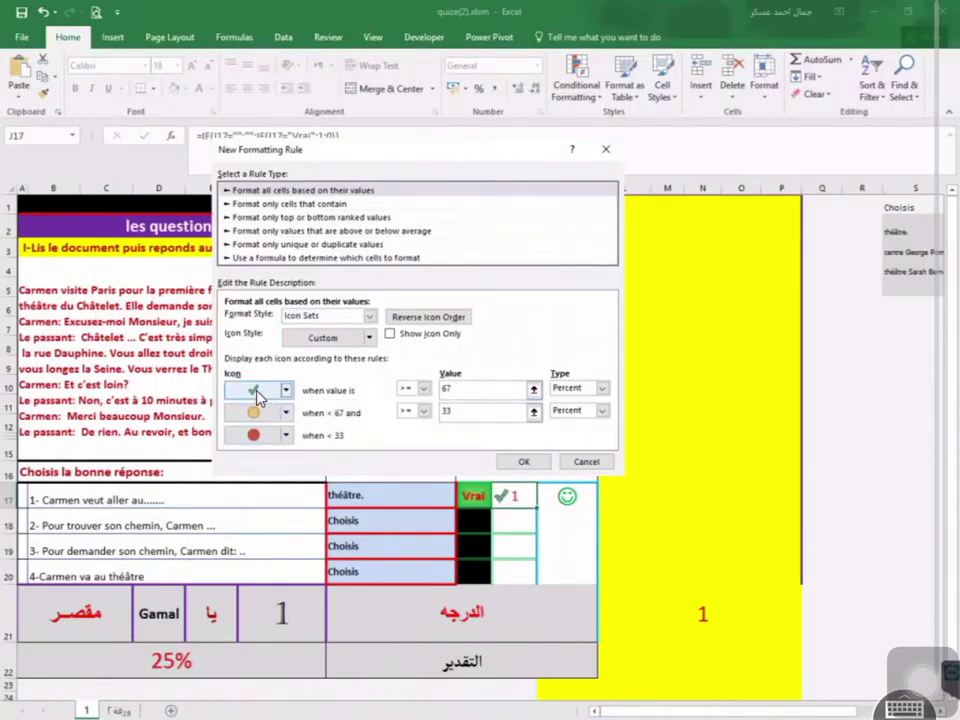
pyautogui.click(451, 410)
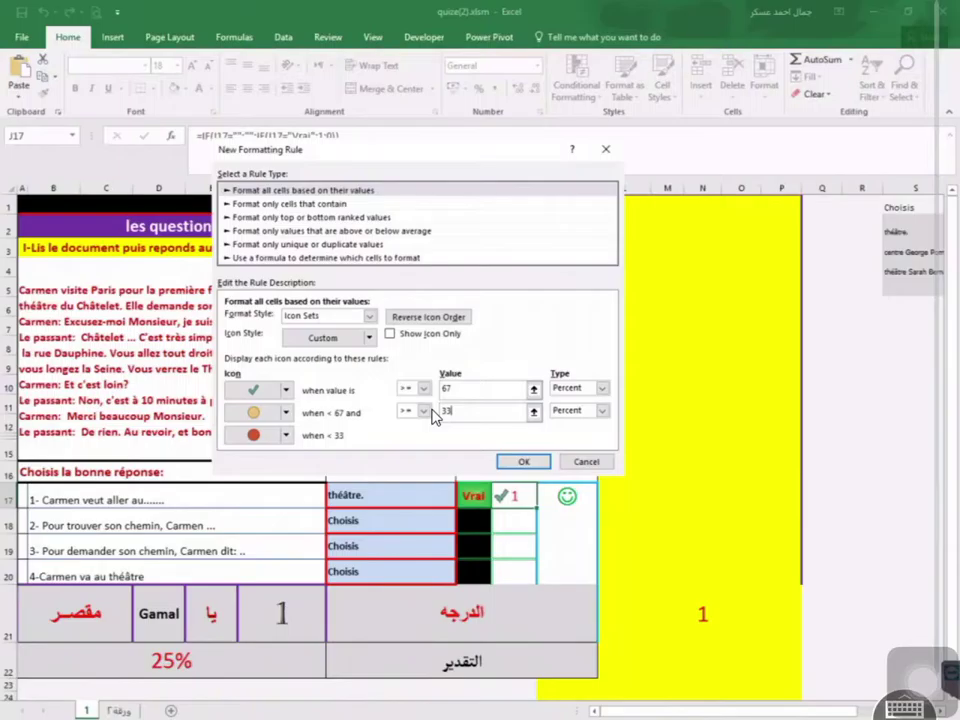
pyautogui.click(286, 412)
pyautogui.click(372, 486)
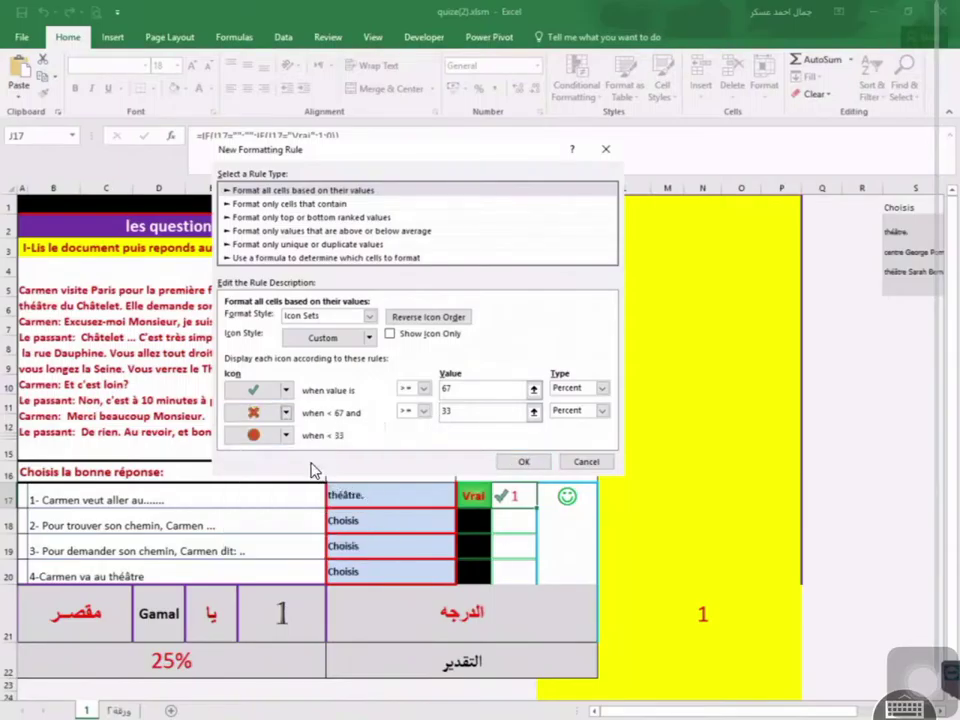
pyautogui.click(523, 465)
pyautogui.click(587, 462)
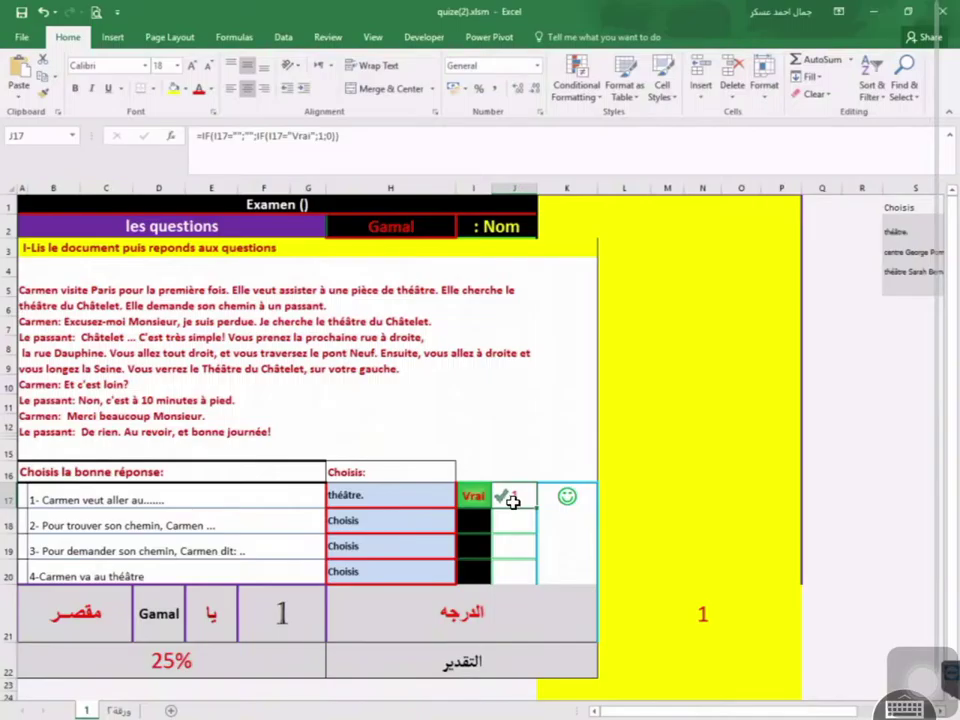
# Change H17's answer to centre George Pompidou and select the smiley cells K17:K20
pyautogui.click(565, 500)
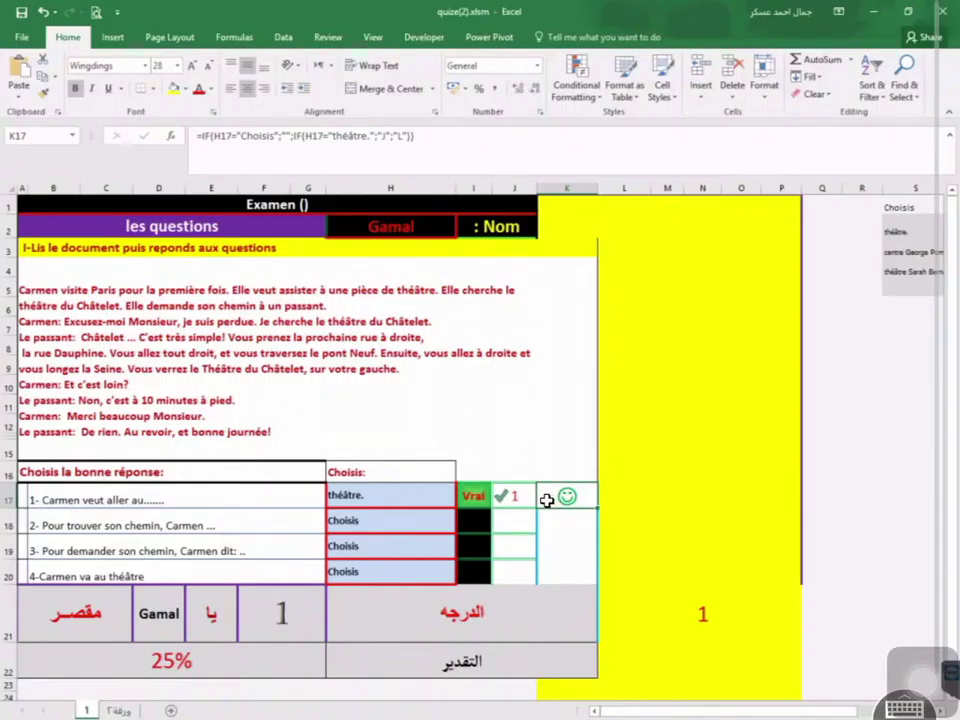
pyautogui.click(445, 496)
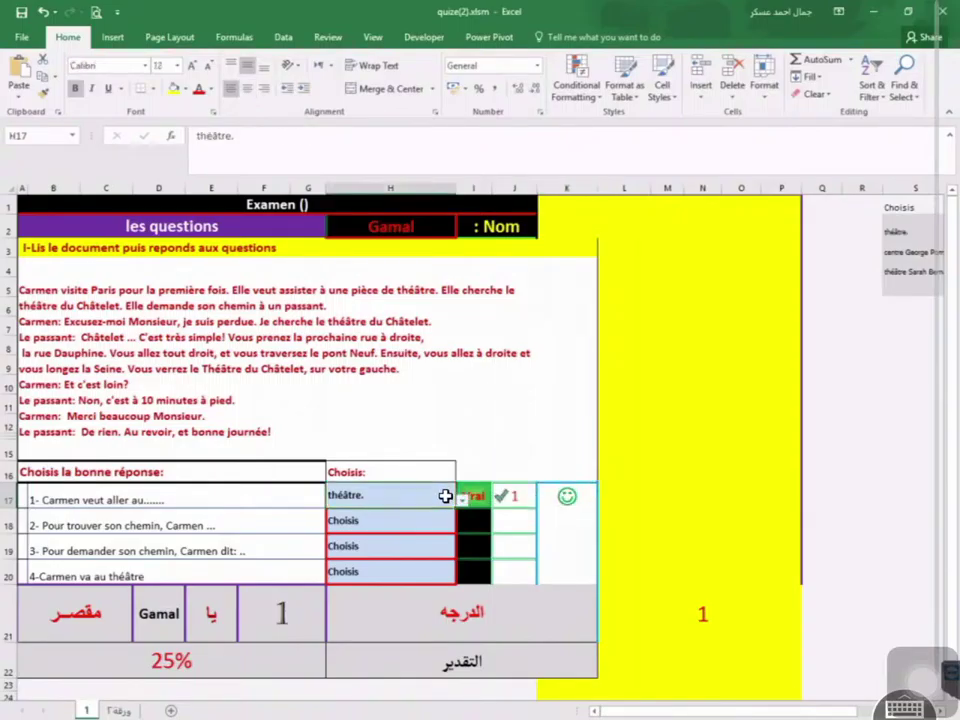
pyautogui.click(462, 498)
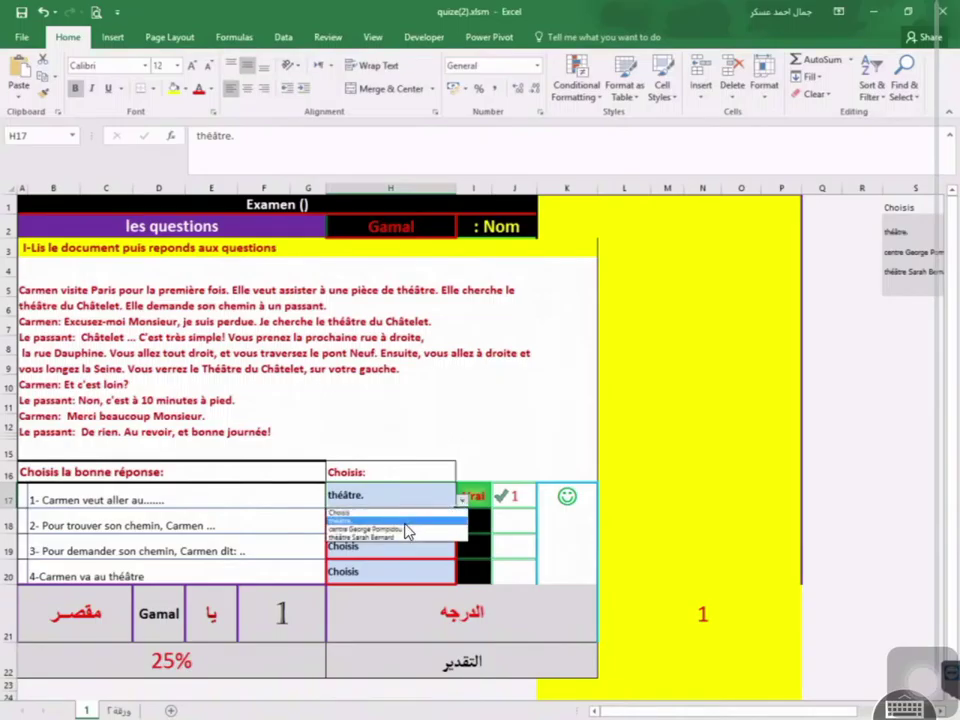
pyautogui.click(400, 525)
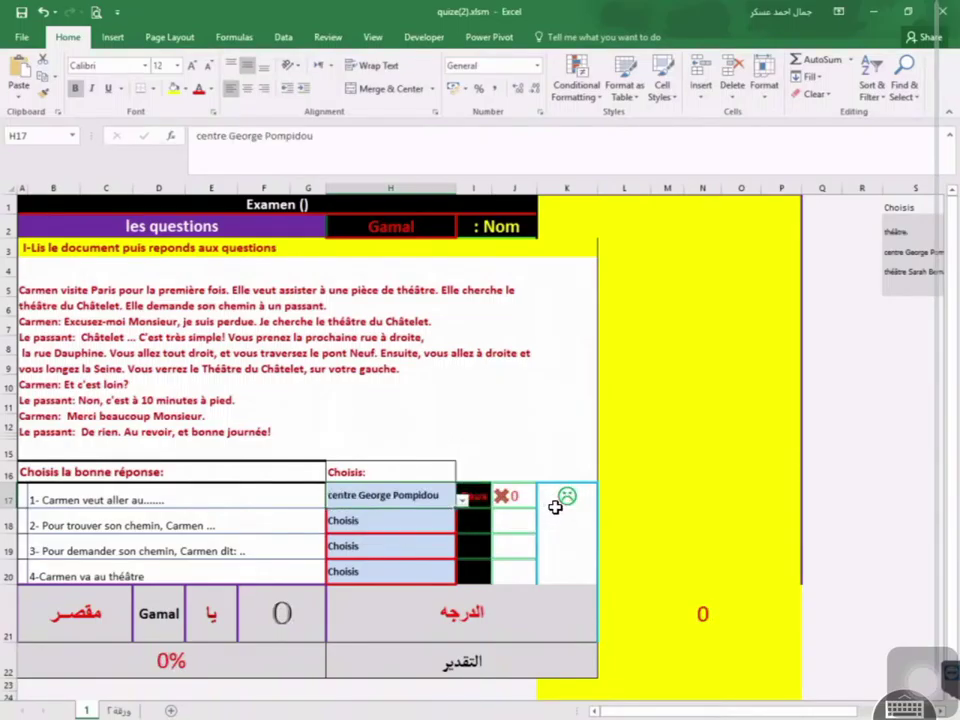
pyautogui.moveTo(561, 503)
pyautogui.mouseDown()
pyautogui.moveTo(568, 571)
pyautogui.moveTo(562, 566)
pyautogui.mouseUp()
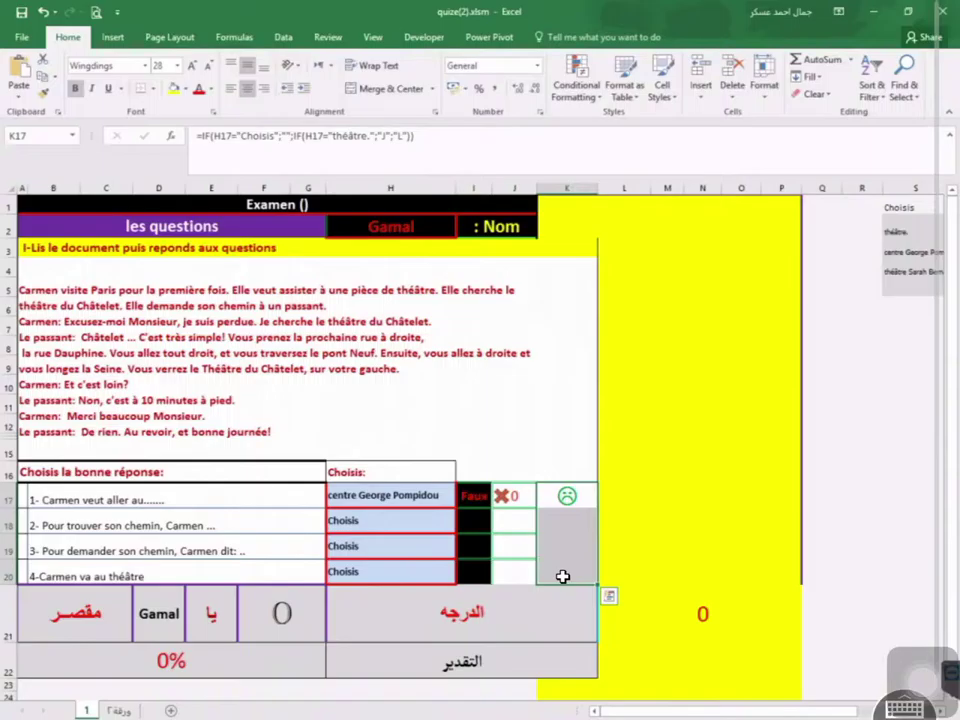
# Format the smiley cells as bold green Wingdings at size 28
pyautogui.rightClick(566, 500)
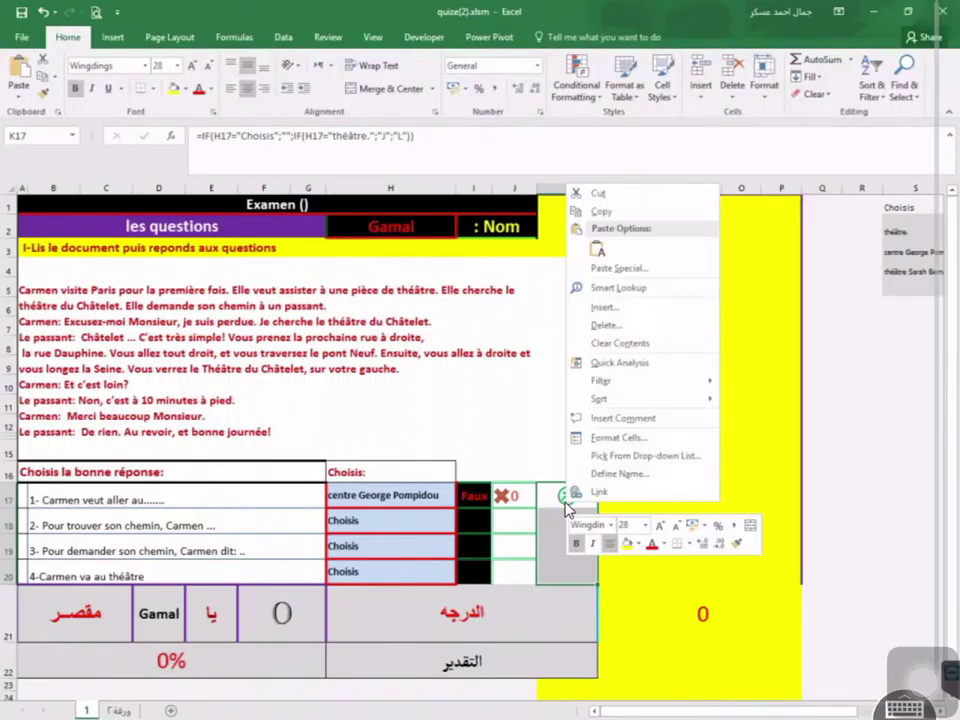
pyautogui.click(617, 440)
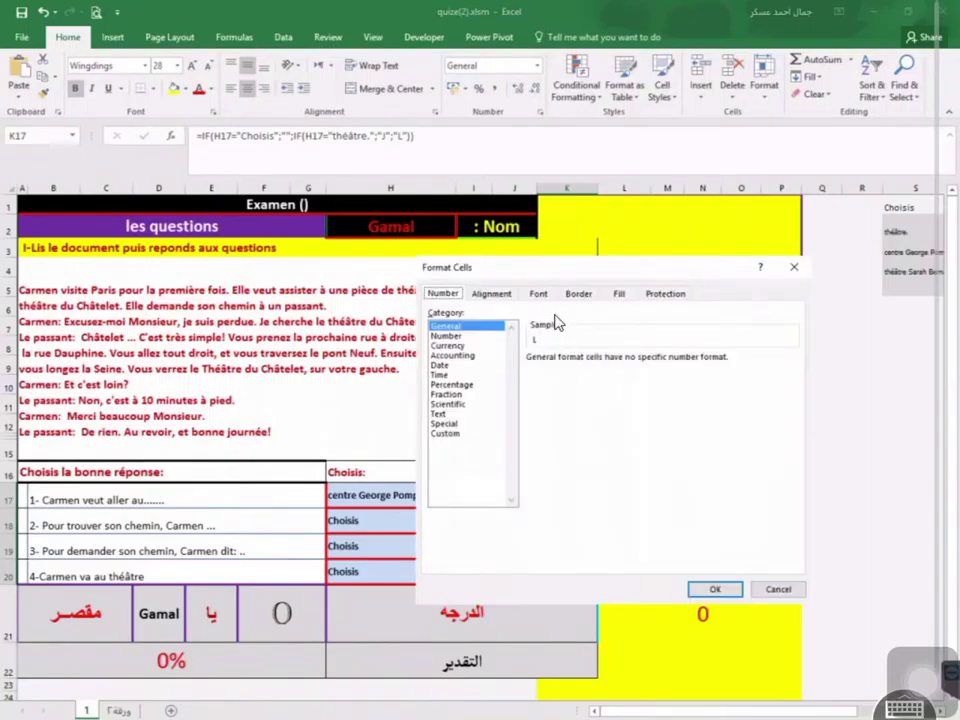
pyautogui.click(538, 295)
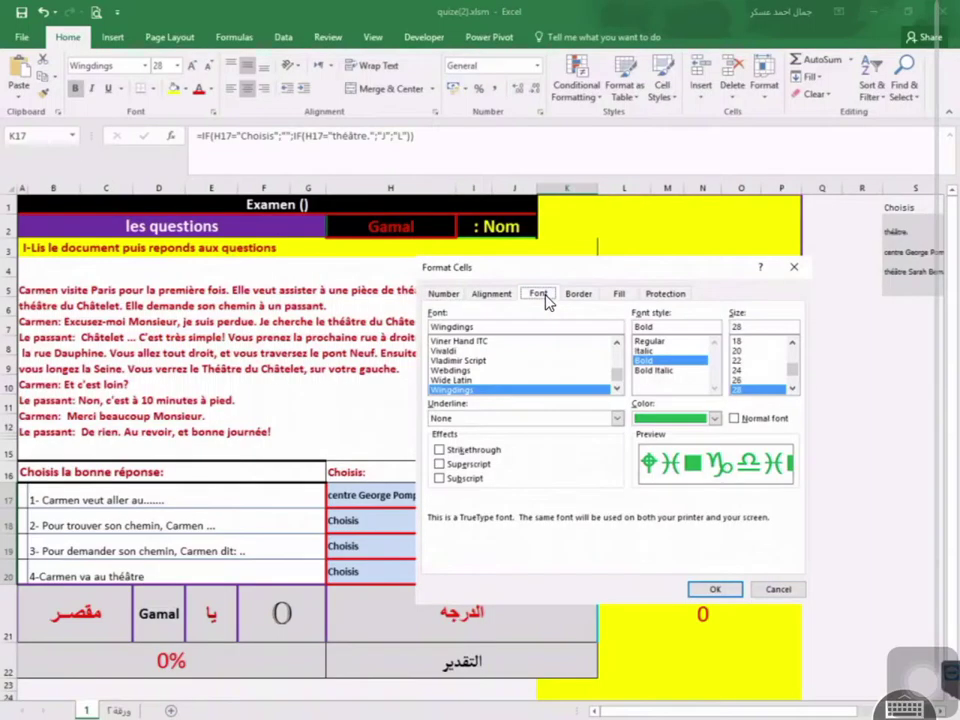
pyautogui.moveTo(616, 375)
pyautogui.mouseDown()
pyautogui.moveTo(620, 352)
pyautogui.moveTo(625, 386)
pyautogui.mouseUp()
pyautogui.click(620, 342)
pyautogui.click(620, 342)
pyautogui.click(620, 342)
pyautogui.click(620, 343)
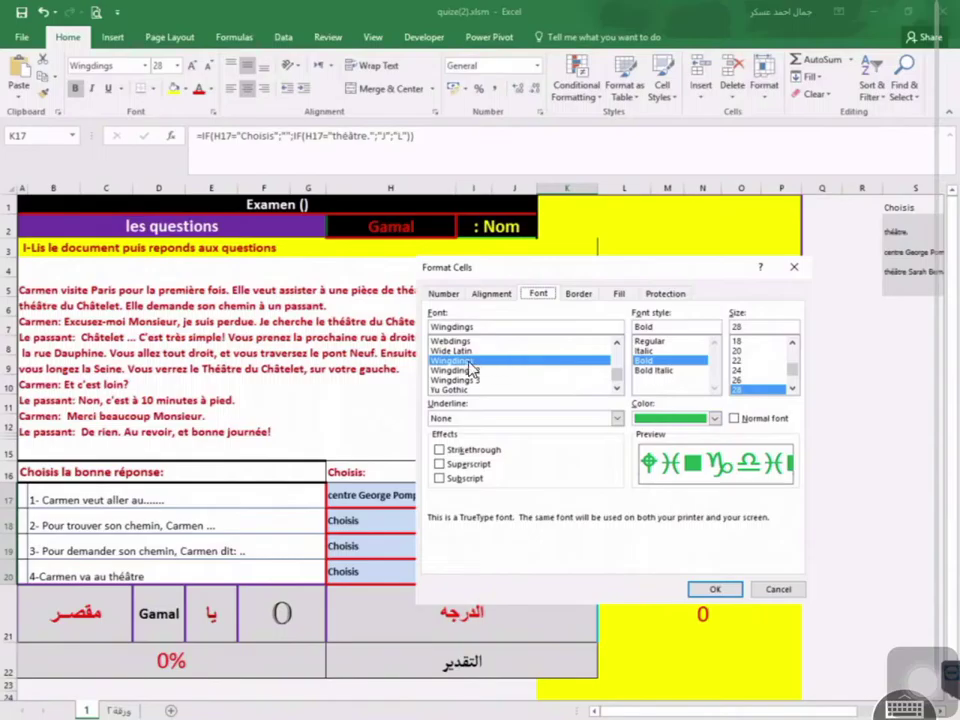
pyautogui.click(714, 589)
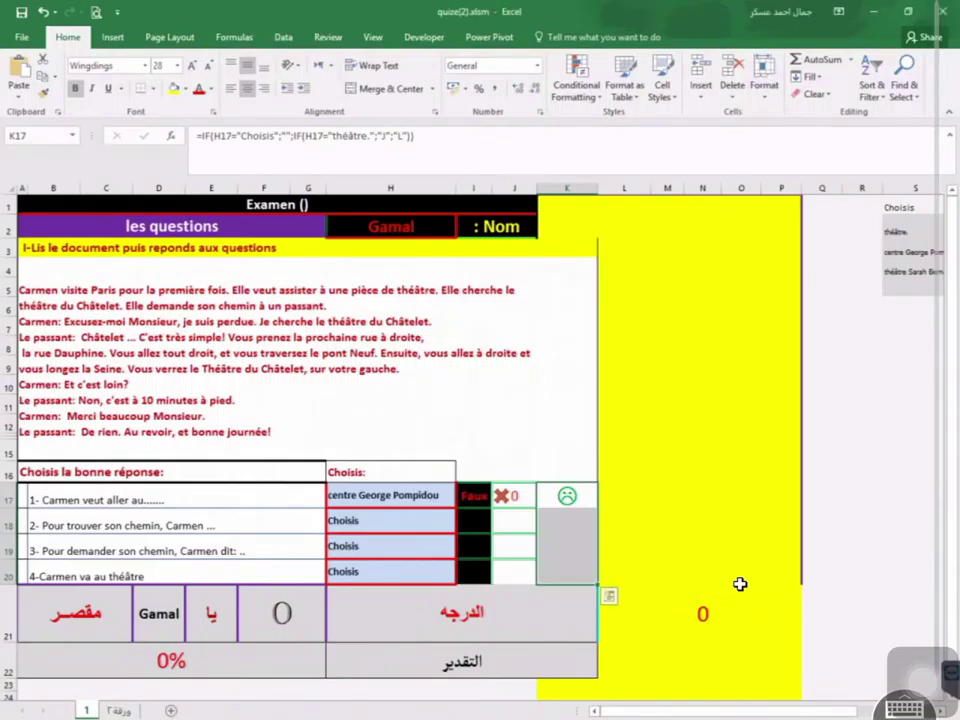
# Edit K17's formula to =IF(H17="Choisis";"";IF(H17="théâtre.";"J";"L"))
pyautogui.click(573, 496)
pyautogui.press('Down')
pyautogui.press('Up')
pyautogui.doubleClick(576, 496)
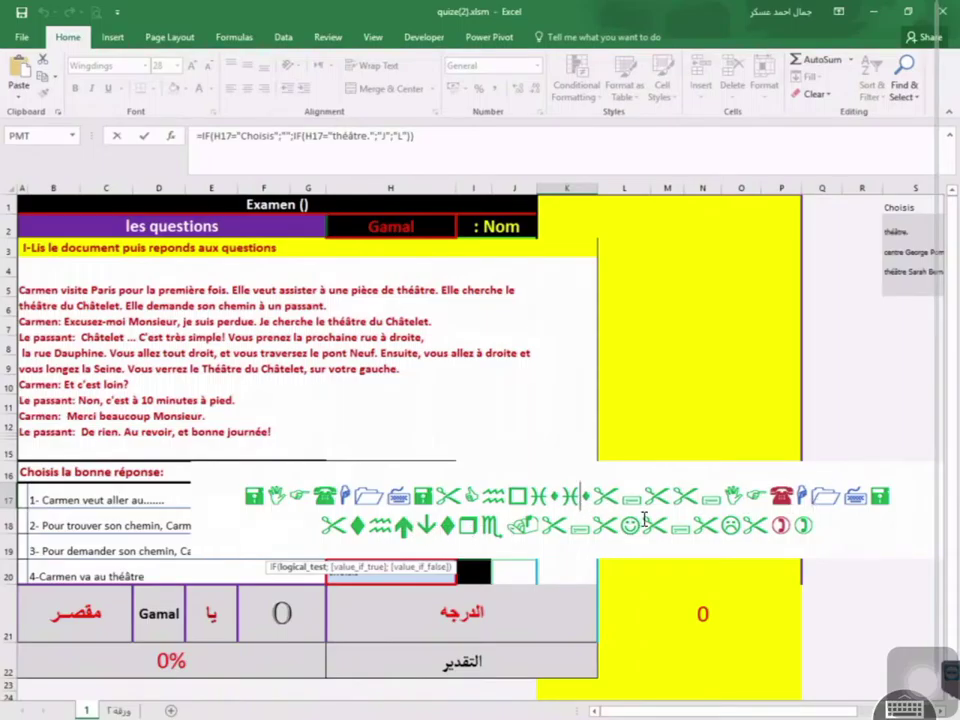
pyautogui.press('Escape')
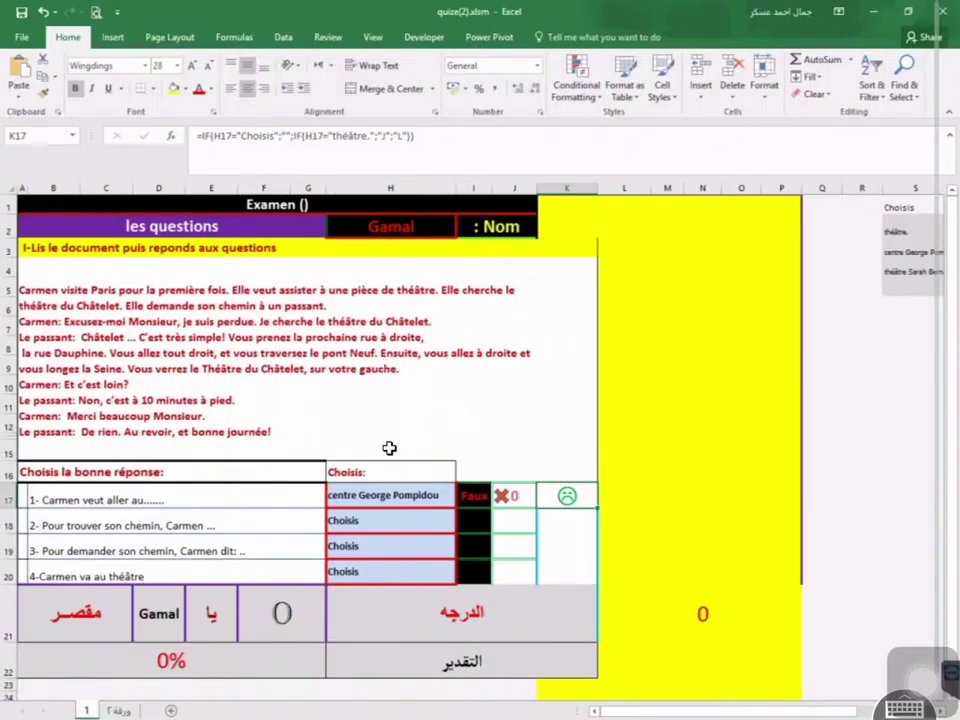
pyautogui.click(348, 134)
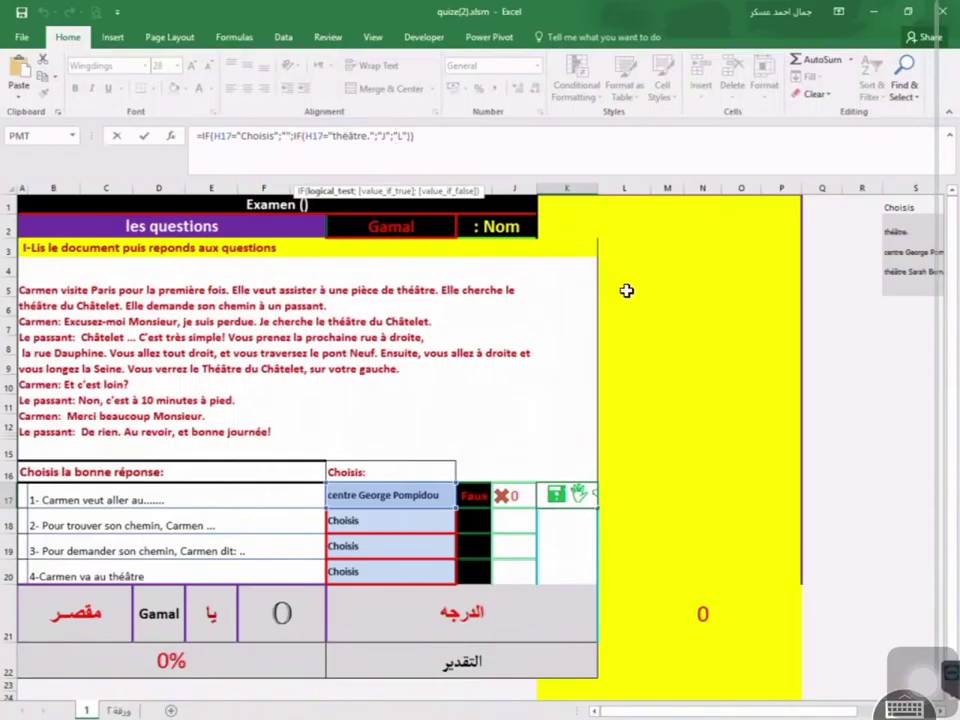
pyautogui.press('Return')
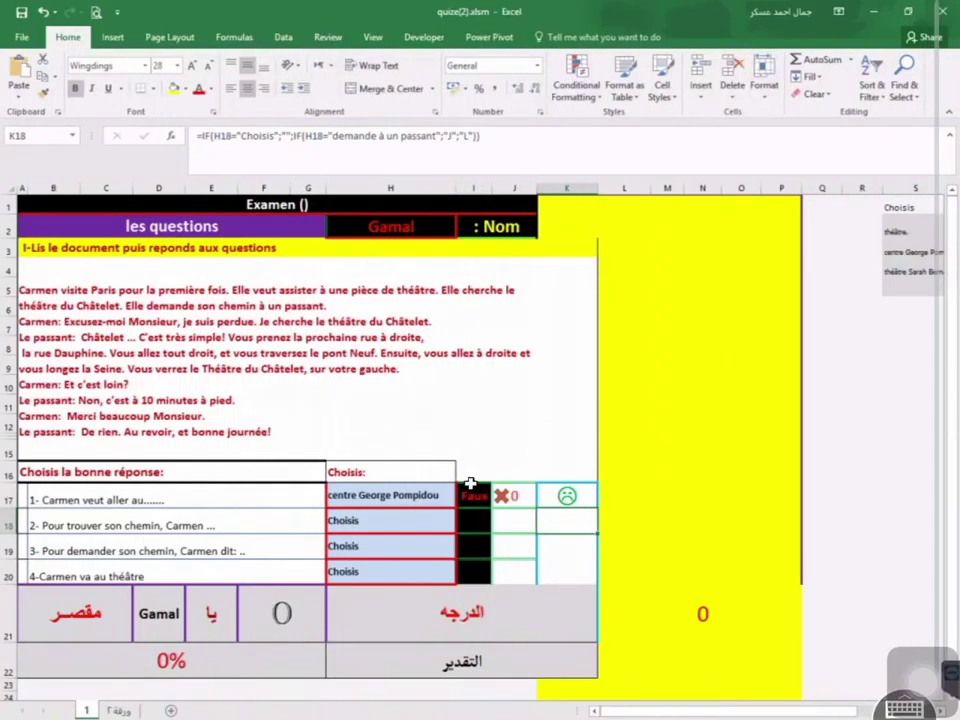
pyautogui.click(408, 495)
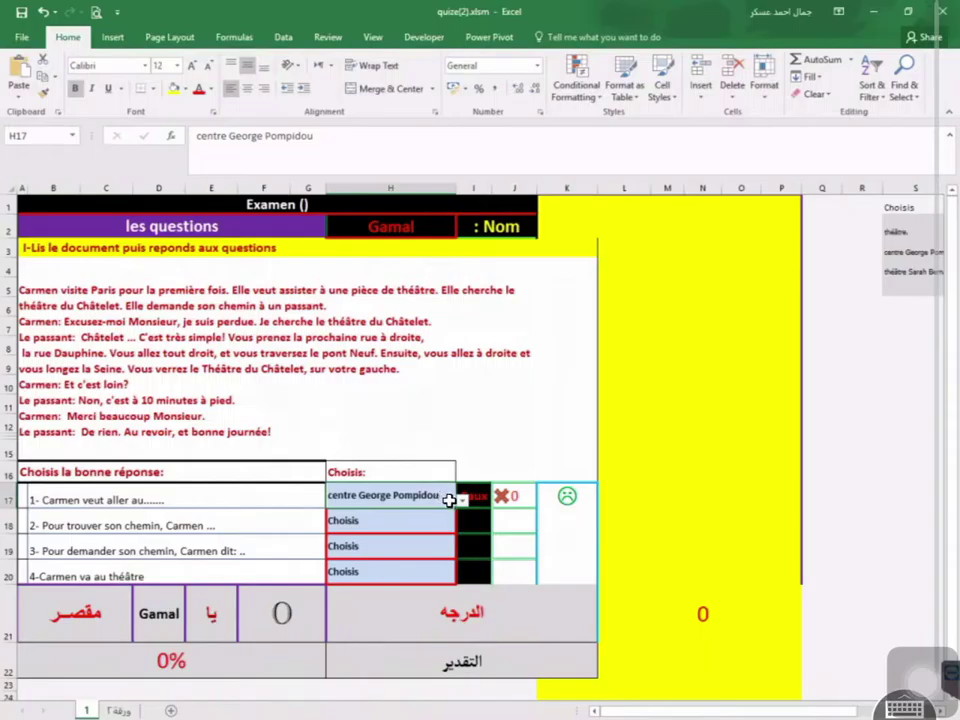
pyautogui.click(462, 498)
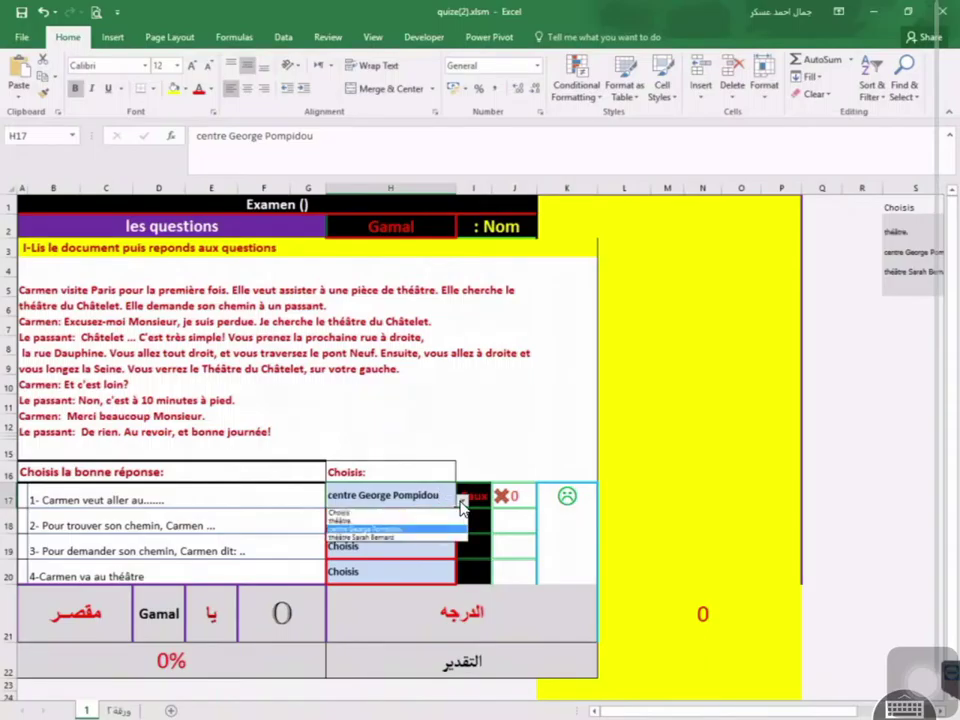
pyautogui.click(392, 496)
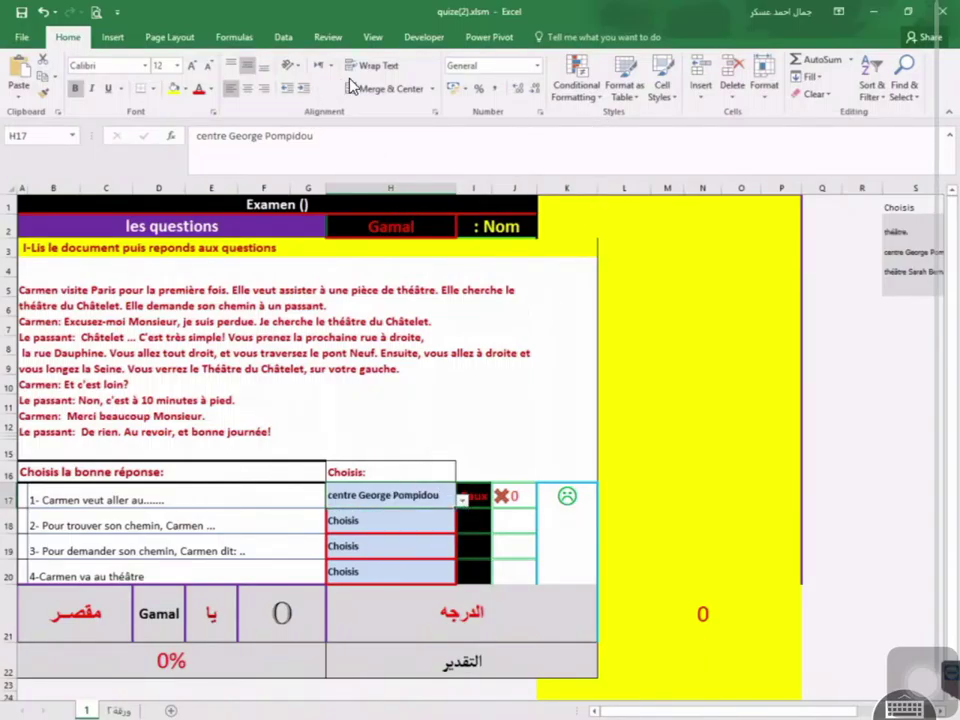
# Glance at Data Validation, then review I17's IF formula still marking question 1 Faux
pyautogui.click(283, 38)
pyautogui.click(569, 95)
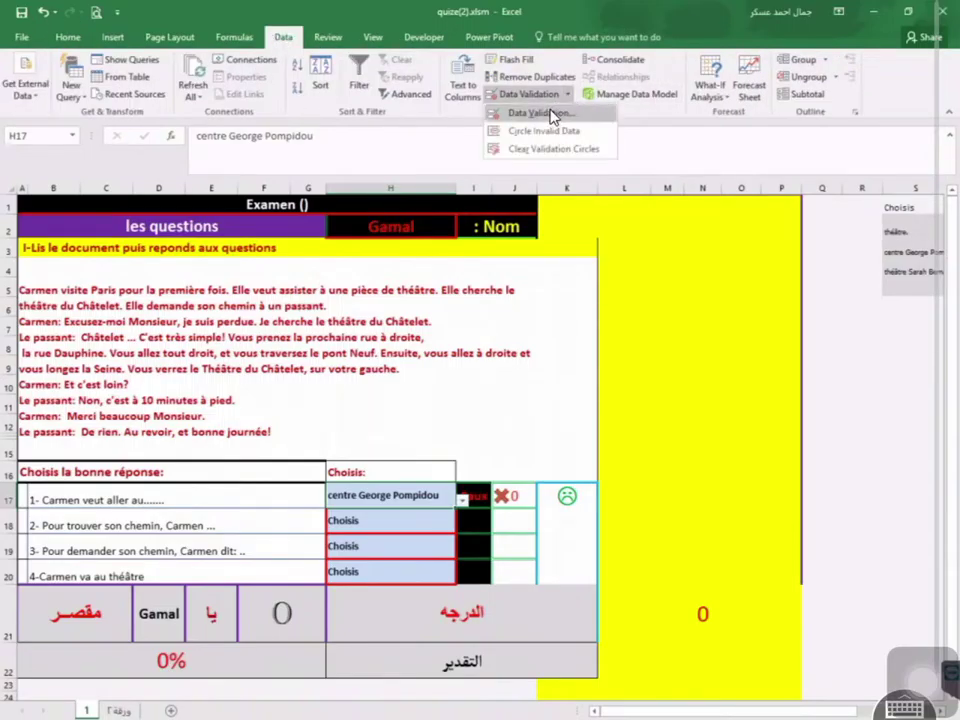
pyautogui.click(647, 438)
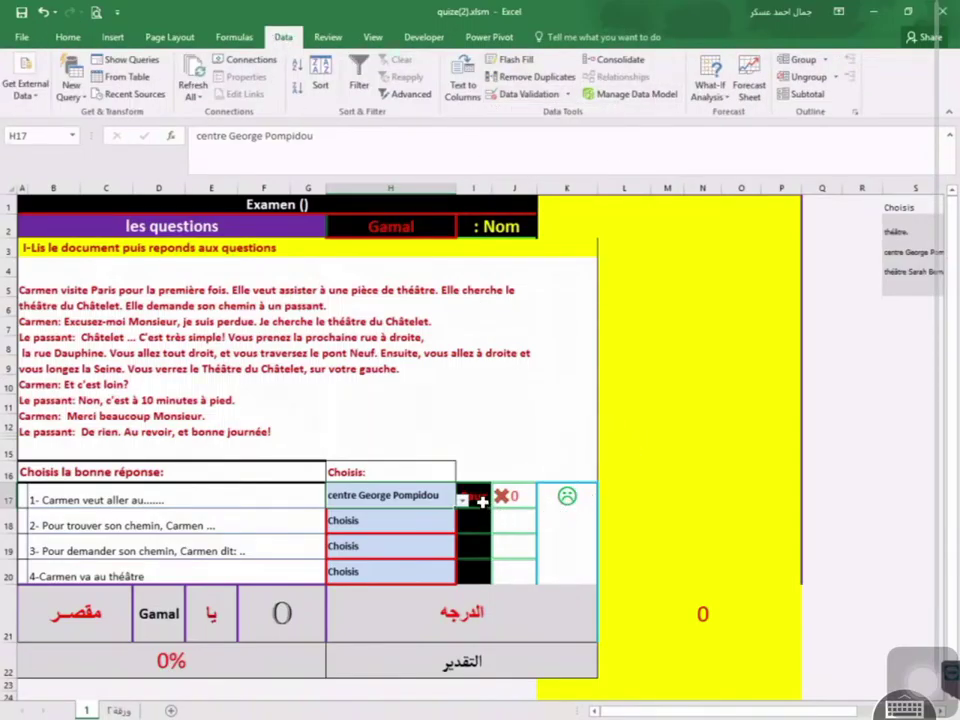
pyautogui.press('Right')
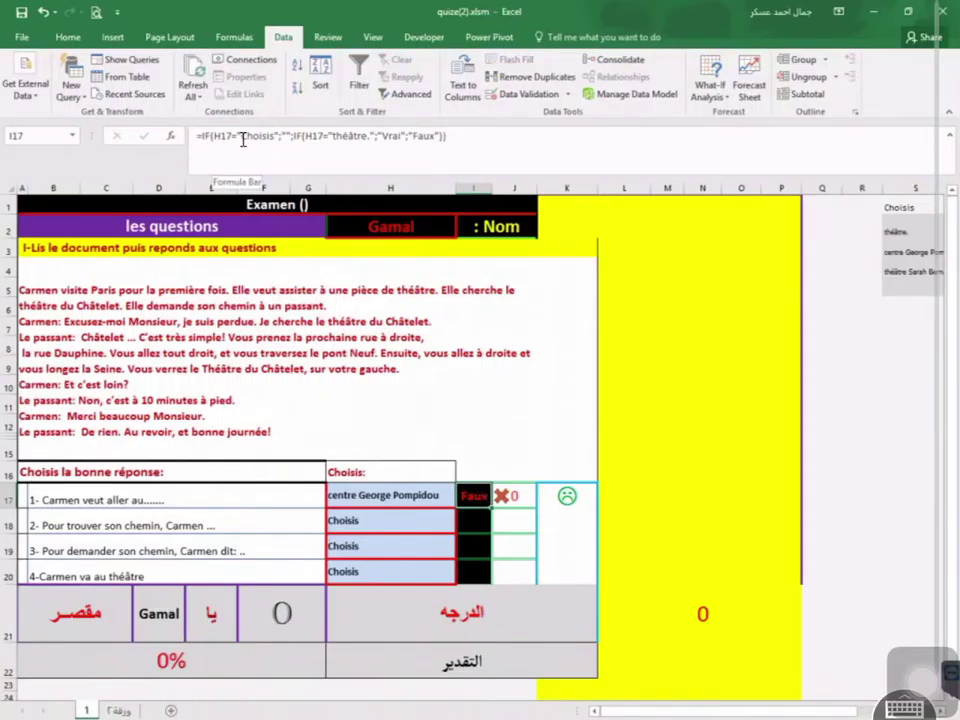
pyautogui.click(390, 138)
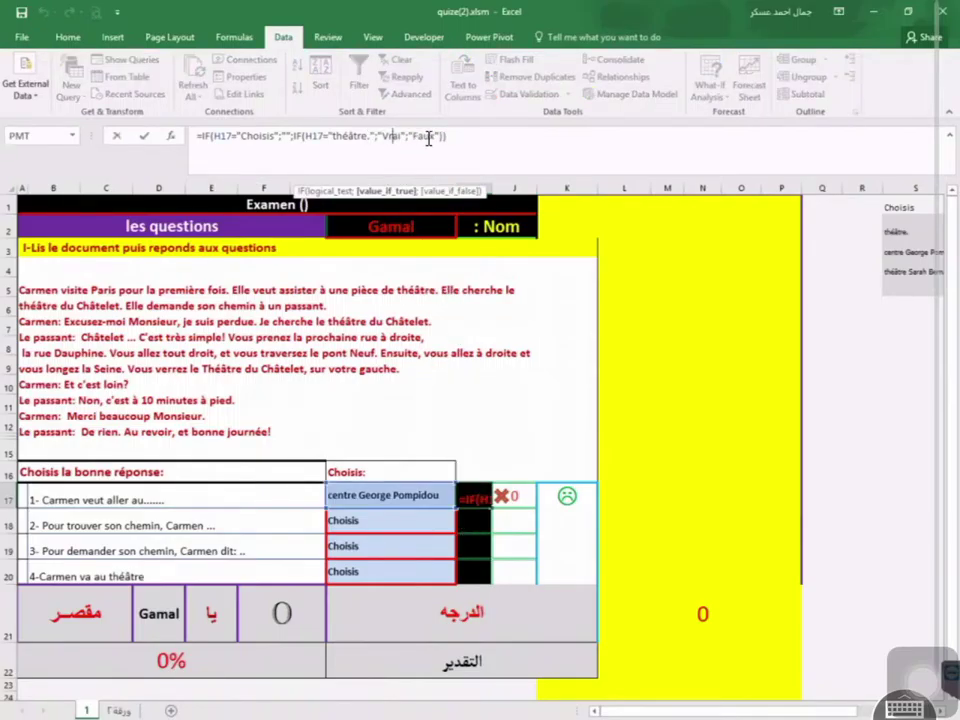
pyautogui.click(506, 500)
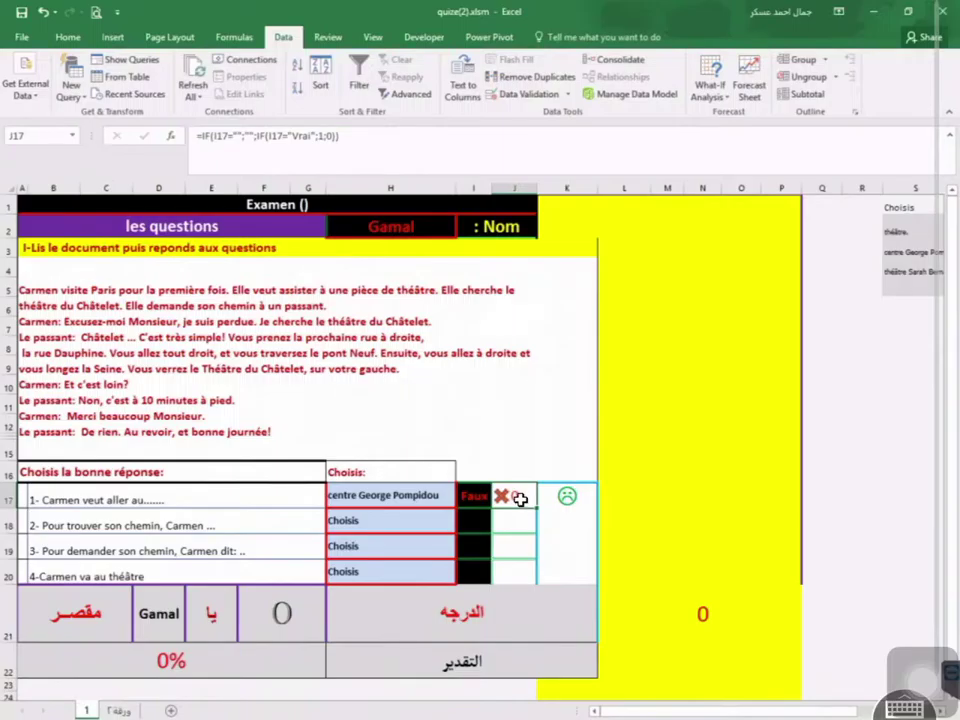
pyautogui.scroll(-1, 636, 492)
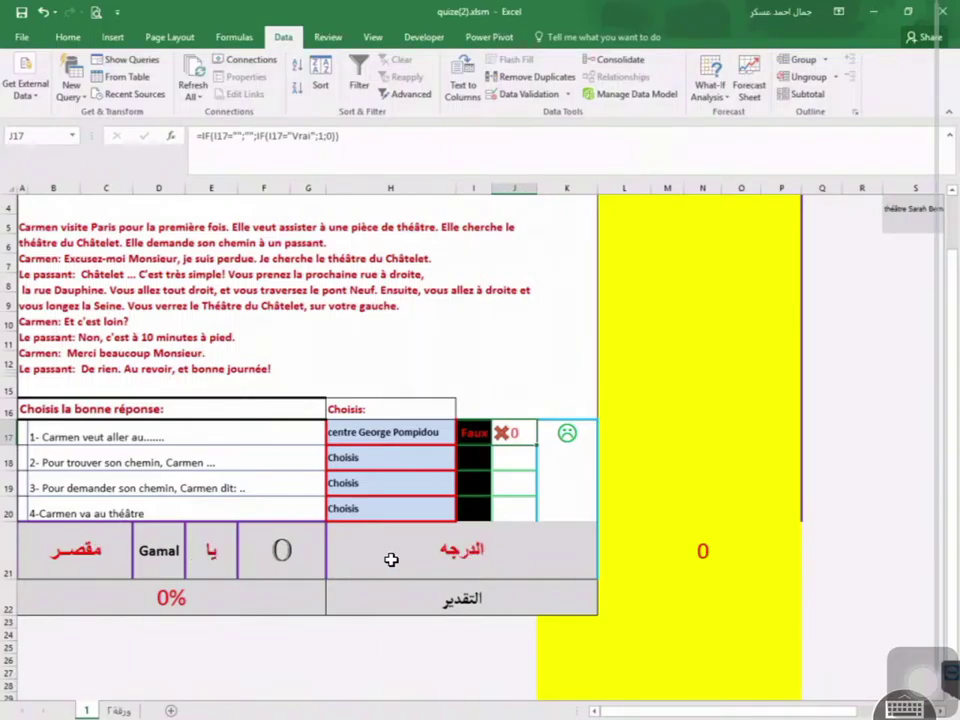
# Review the score, rating and total-score cells, then choose théâtre. for H17
pyautogui.click(444, 553)
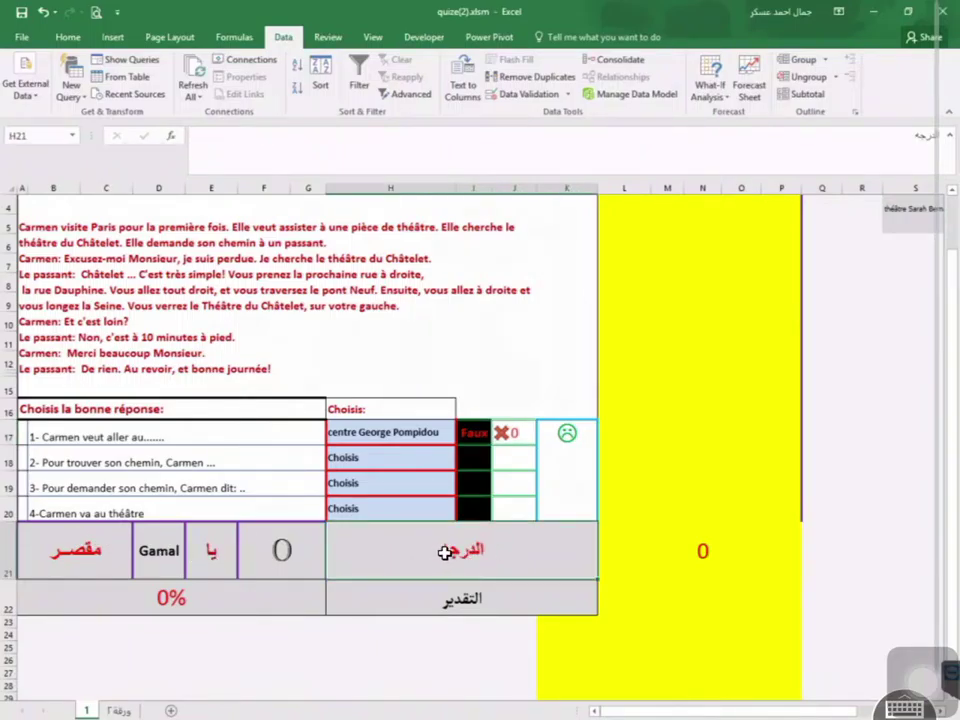
pyautogui.click(434, 601)
pyautogui.click(285, 550)
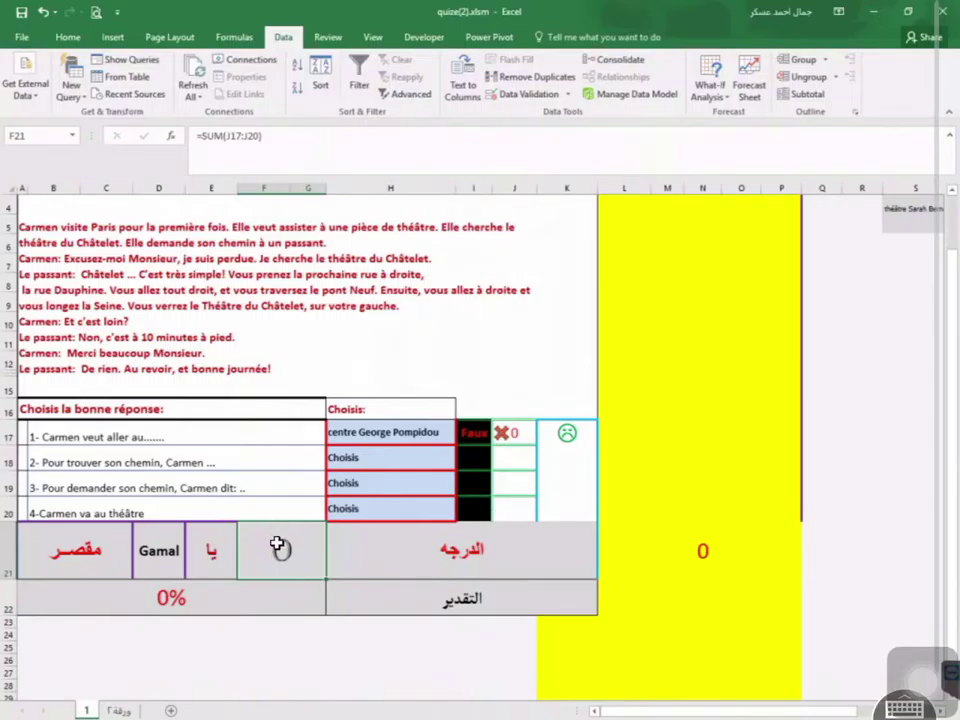
pyautogui.click(430, 432)
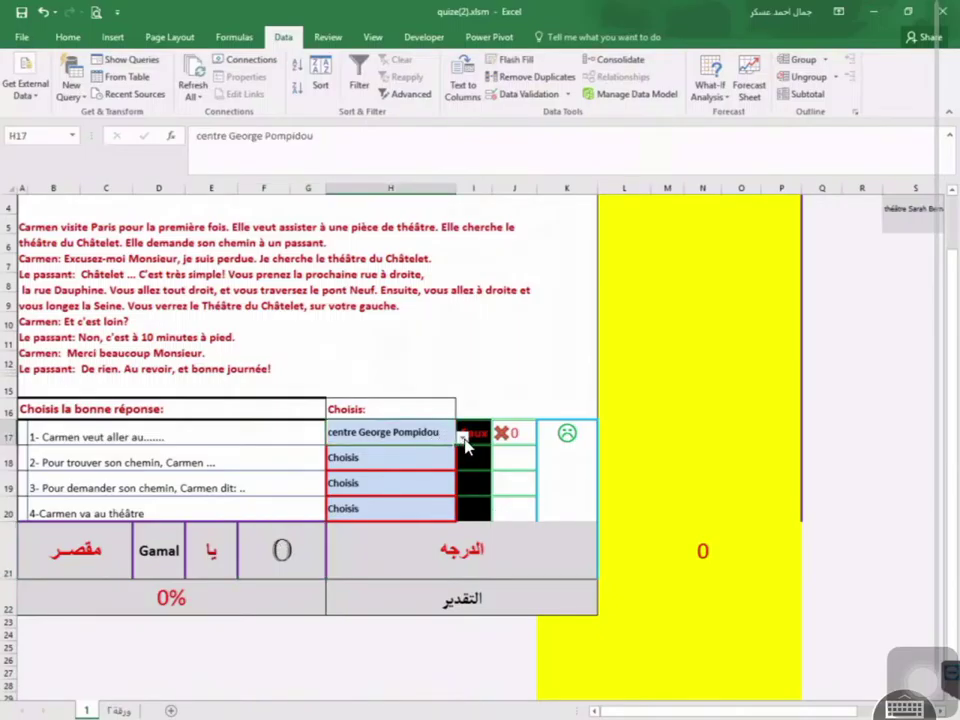
pyautogui.click(462, 437)
pyautogui.click(410, 457)
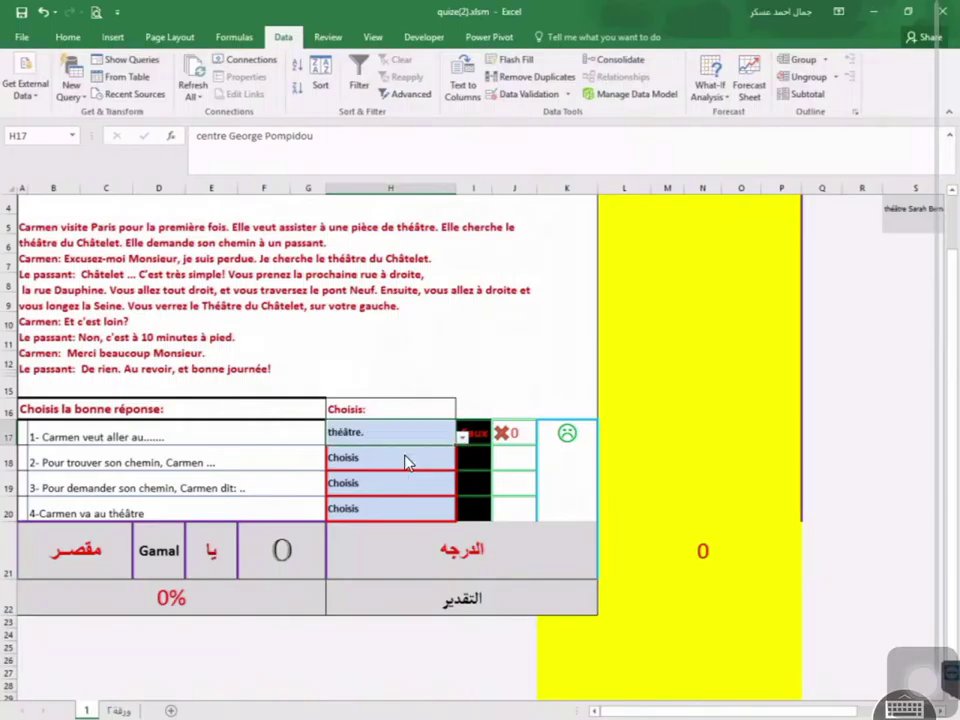
# Answer questions 2–4 with demande à un passant, Je cherche le théâtre and à pied
pyautogui.click(407, 457)
pyautogui.click(461, 462)
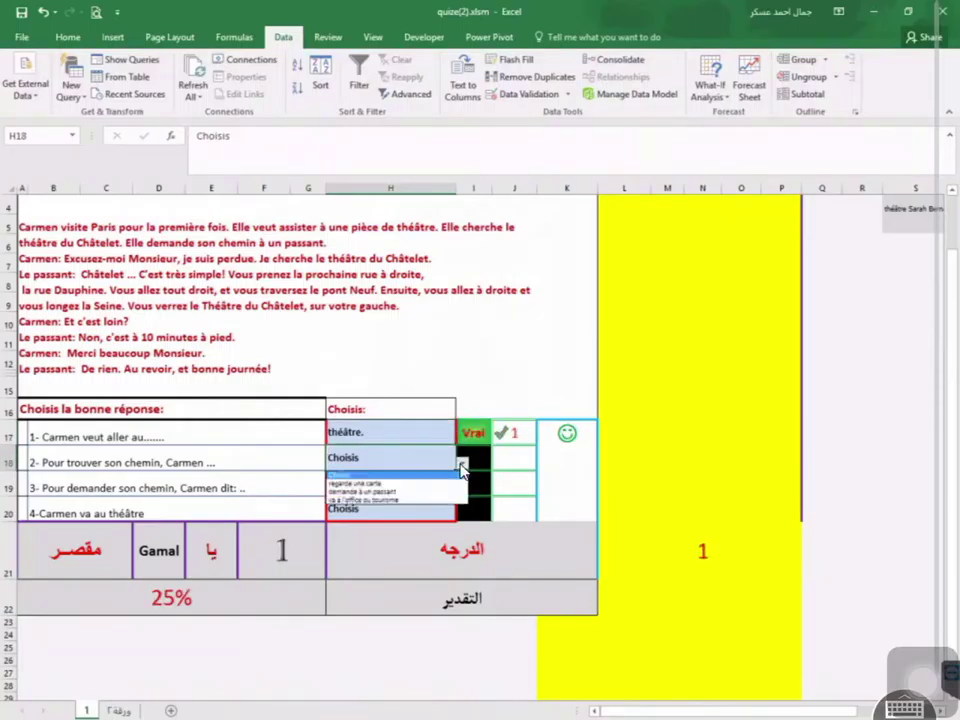
pyautogui.click(393, 494)
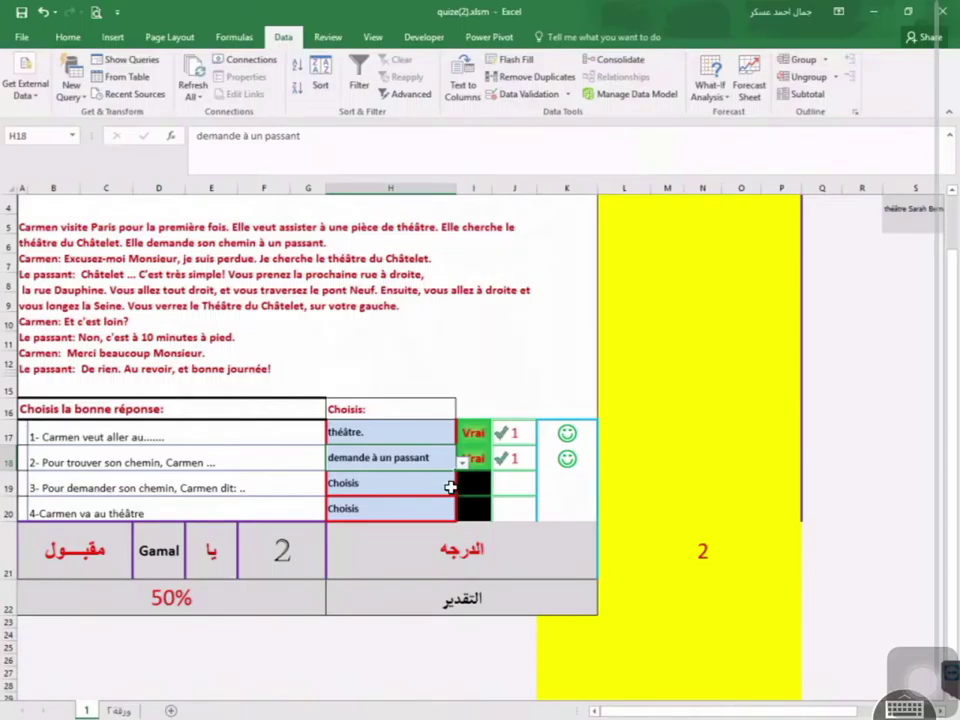
pyautogui.click(451, 487)
pyautogui.click(462, 487)
pyautogui.click(389, 524)
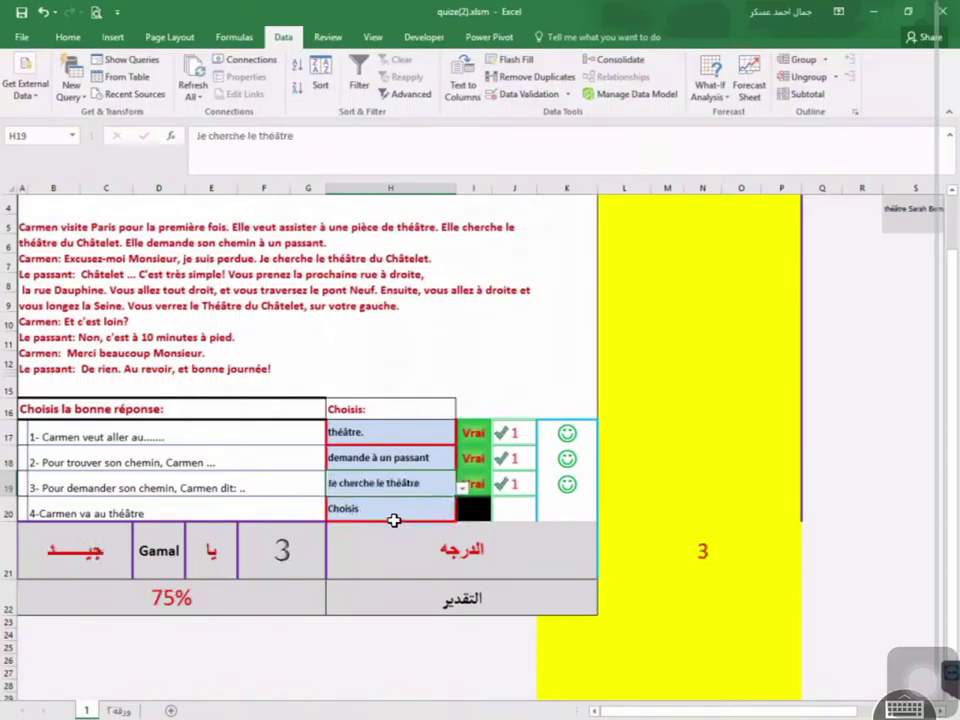
pyautogui.click(431, 510)
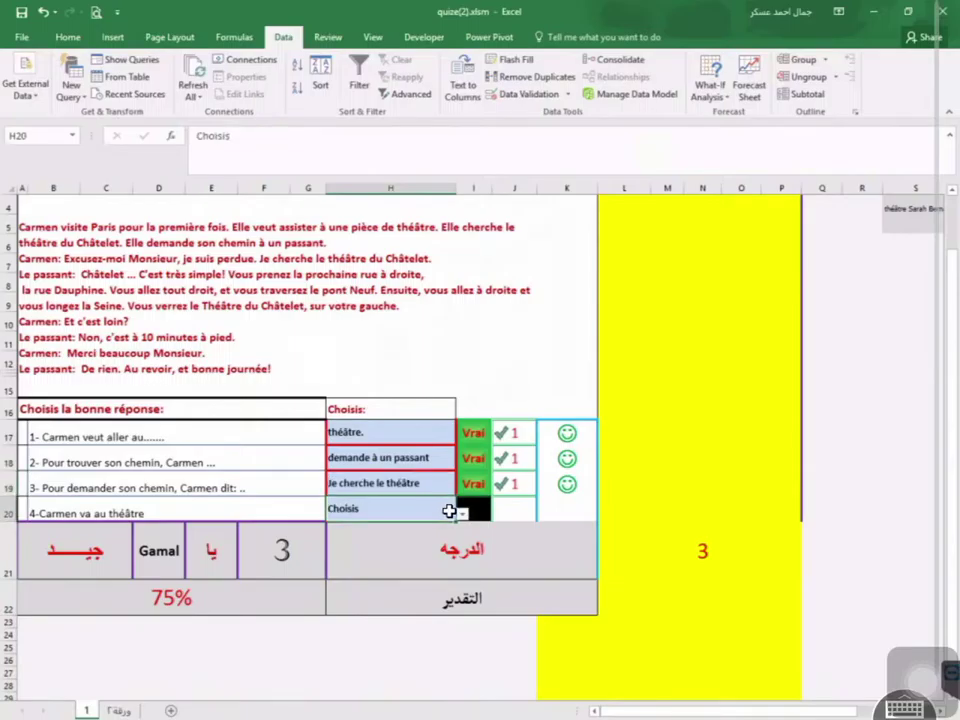
pyautogui.click(462, 513)
pyautogui.click(395, 542)
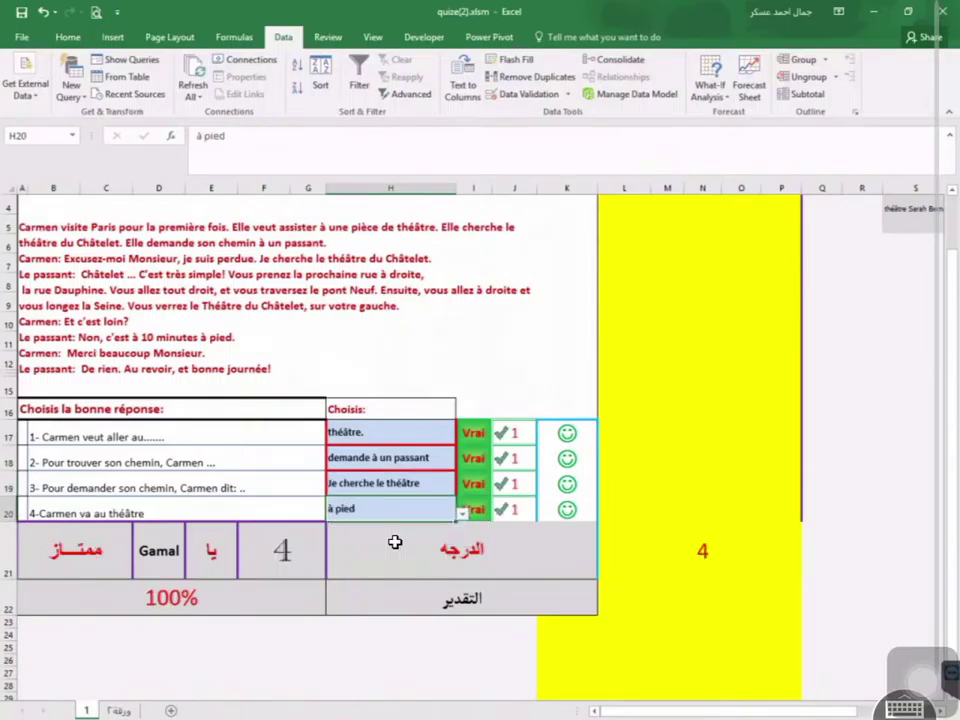
pyautogui.click(291, 544)
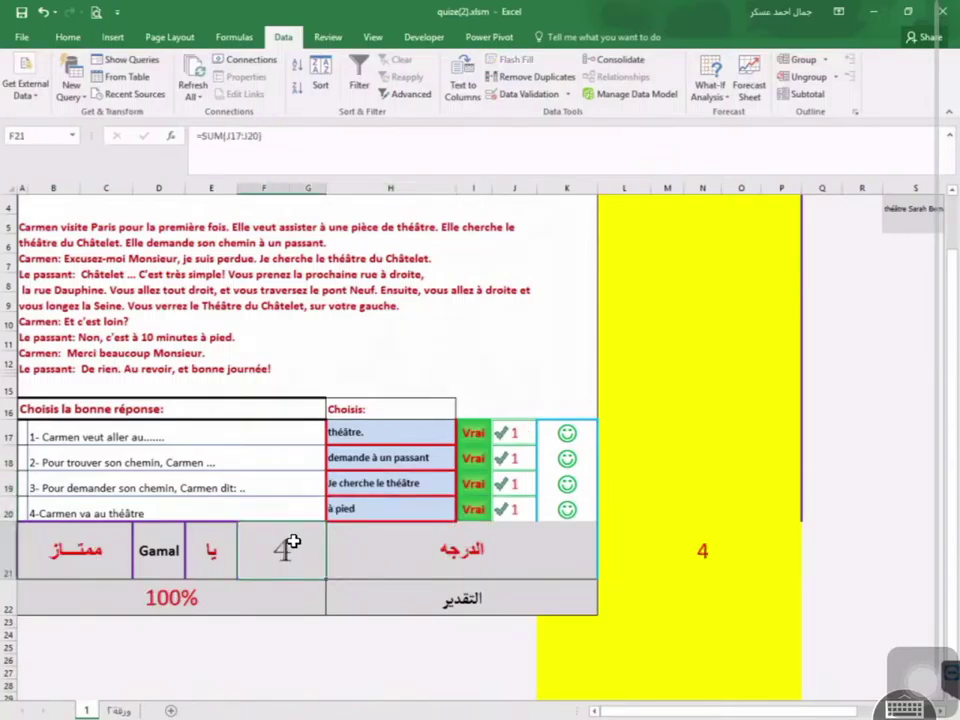
pyautogui.click(215, 553)
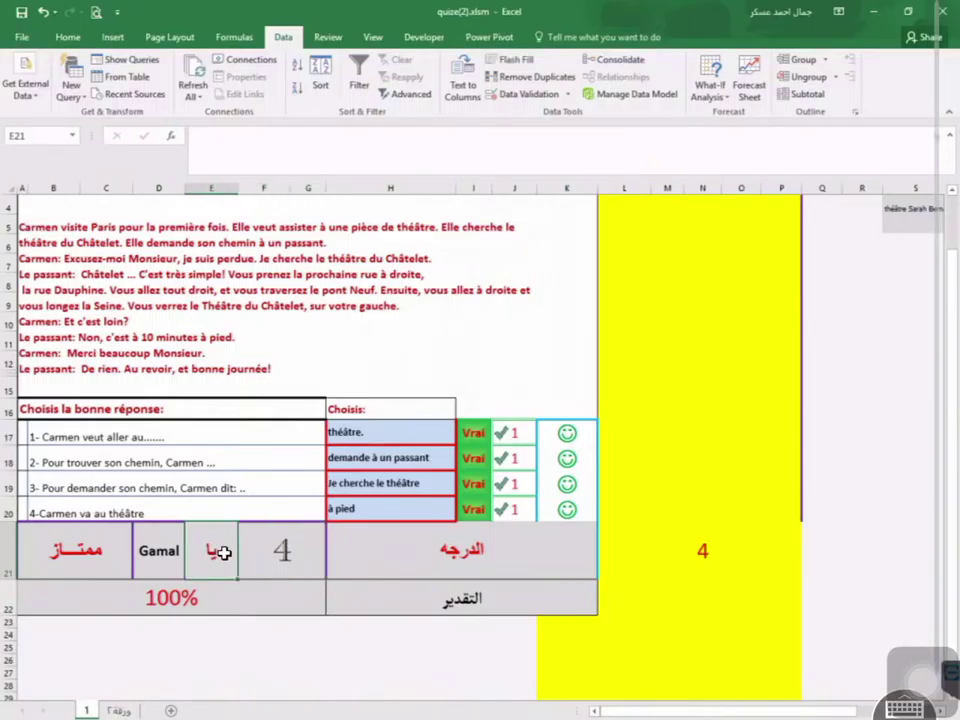
pyautogui.click(169, 551)
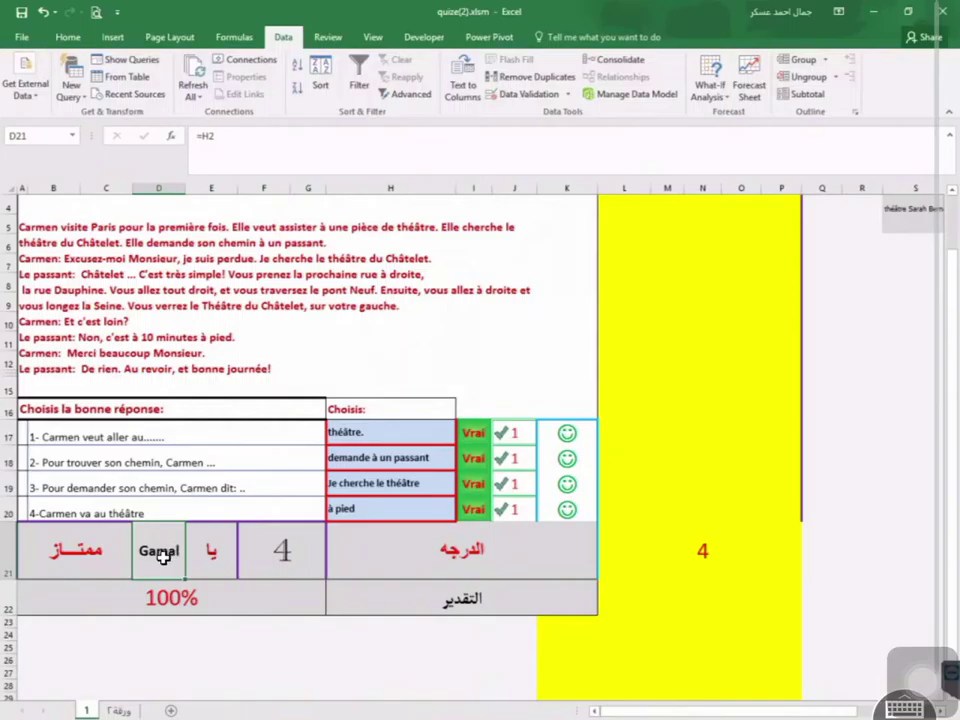
pyautogui.scroll(1, 162, 557)
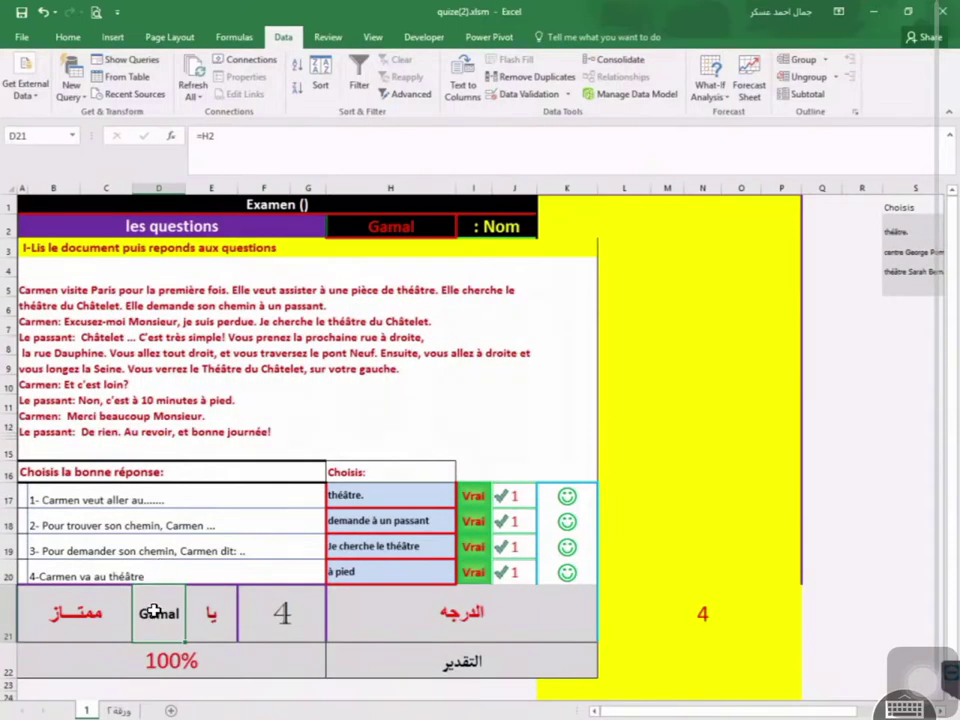
pyautogui.click(395, 230)
pyautogui.click(153, 621)
pyautogui.click(393, 226)
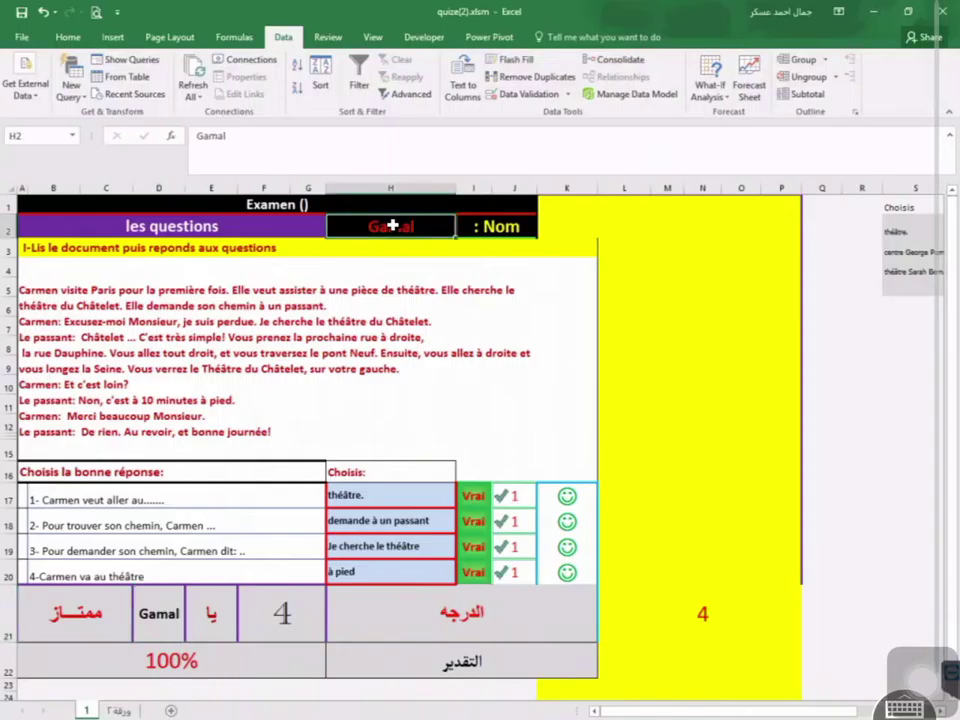
pyautogui.click(158, 614)
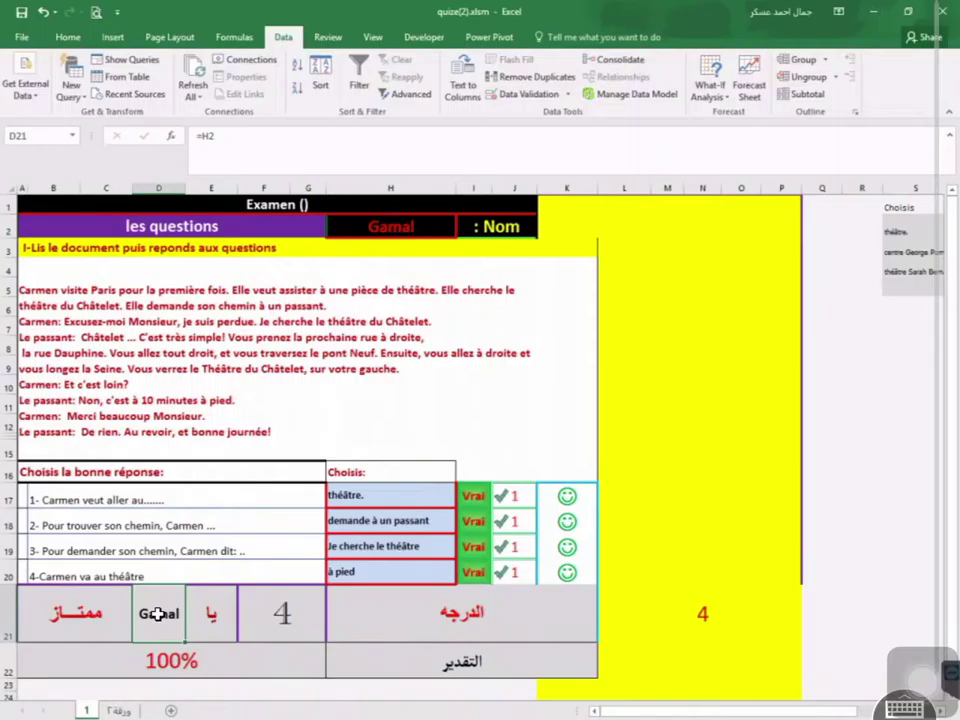
pyautogui.click(118, 606)
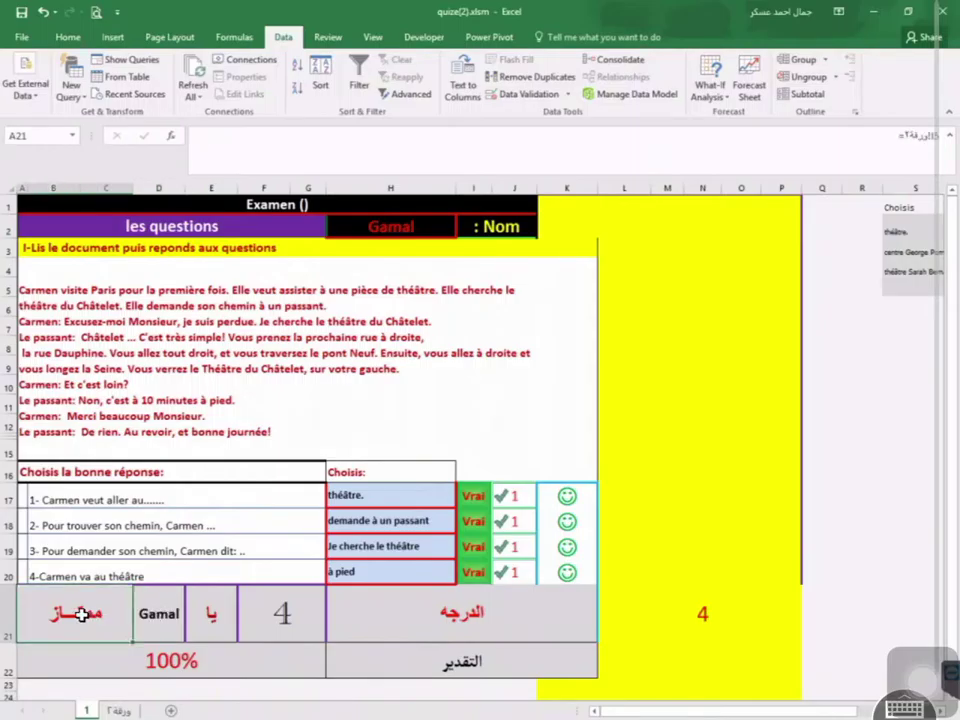
pyautogui.click(193, 670)
pyautogui.click(101, 626)
pyautogui.click(705, 613)
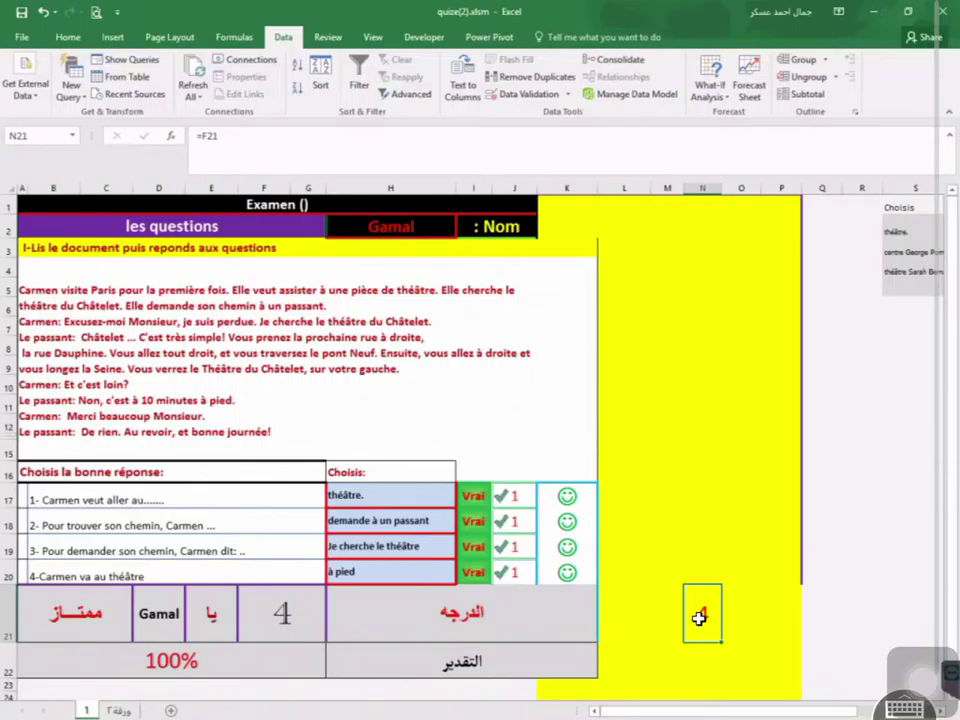
pyautogui.click(293, 617)
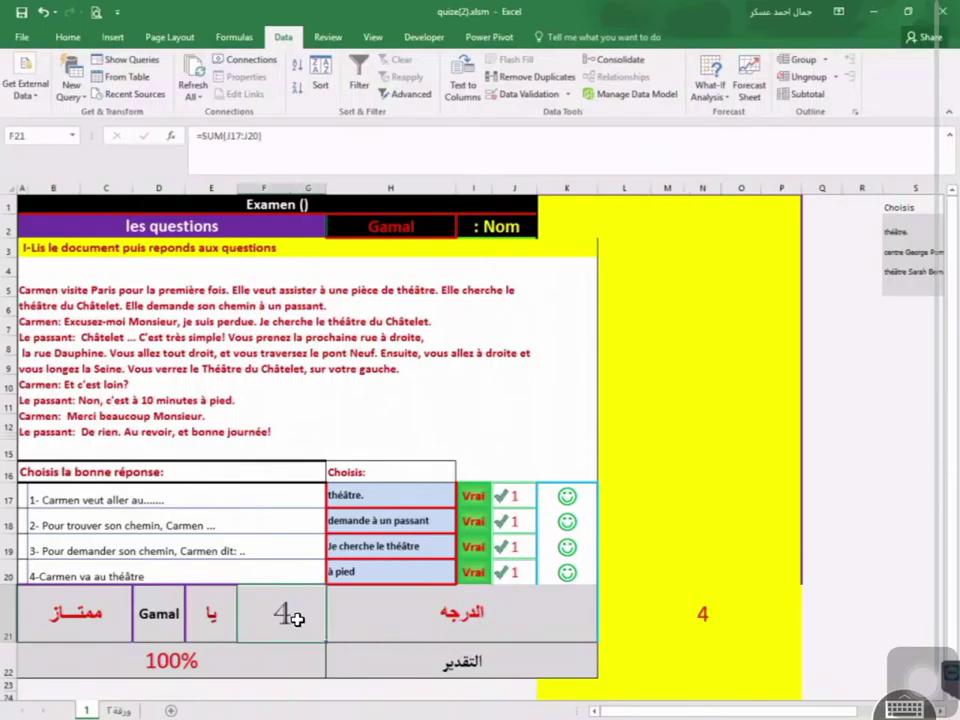
pyautogui.click(716, 624)
pyautogui.click(283, 615)
pyautogui.click(706, 615)
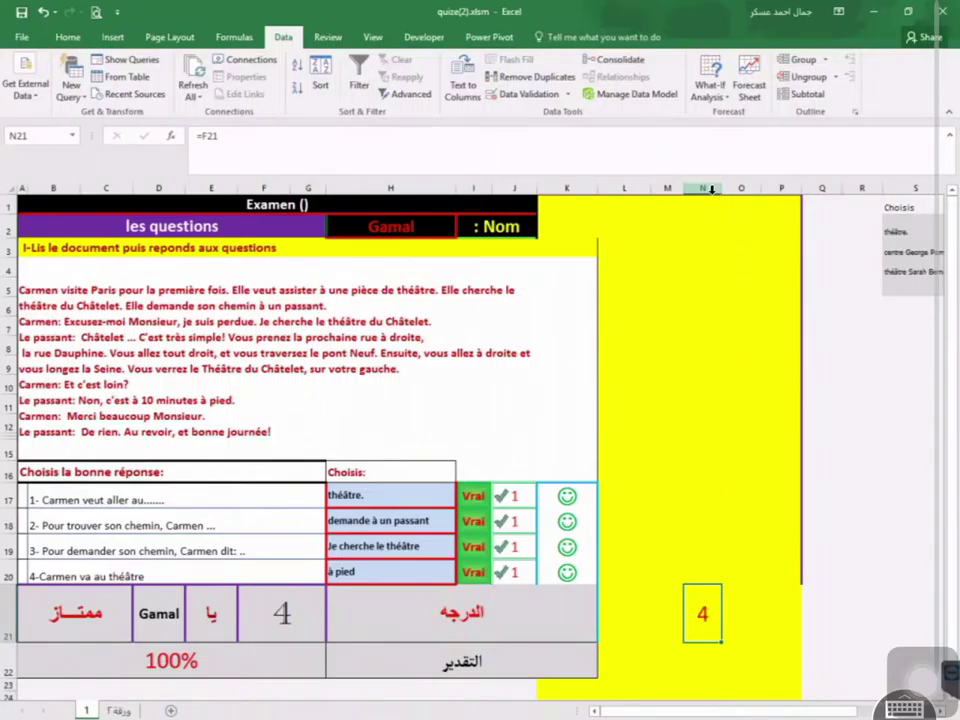
pyautogui.click(16, 136)
pyautogui.press('Return')
pyautogui.click(115, 711)
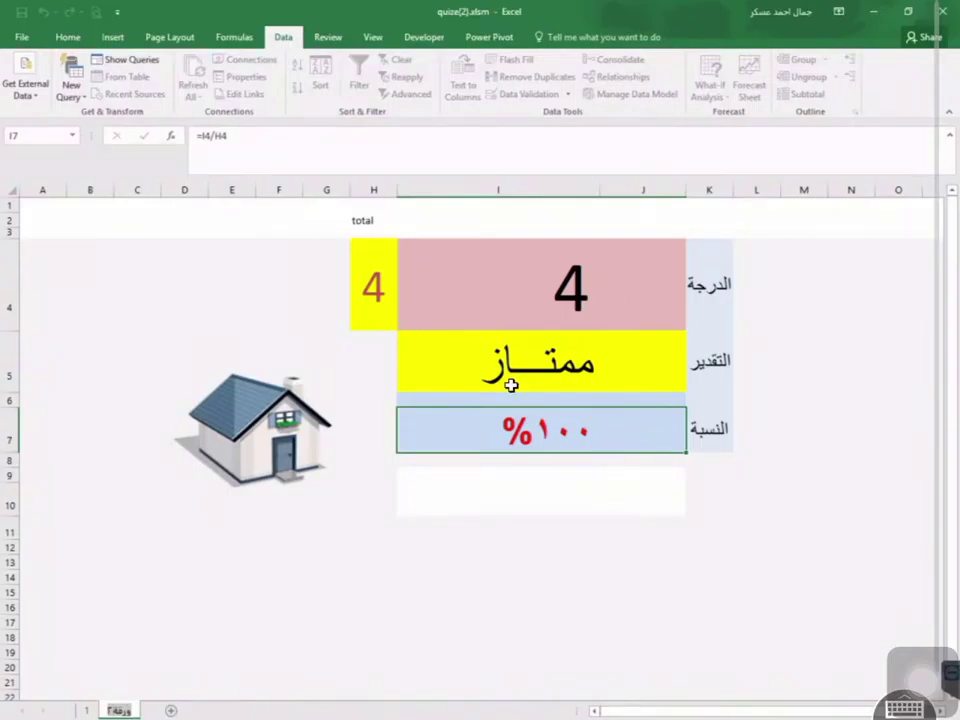
# Inspect I4's ='1'!N21 link and I5's nested IF grading formula on ورقة٢
pyautogui.click(580, 290)
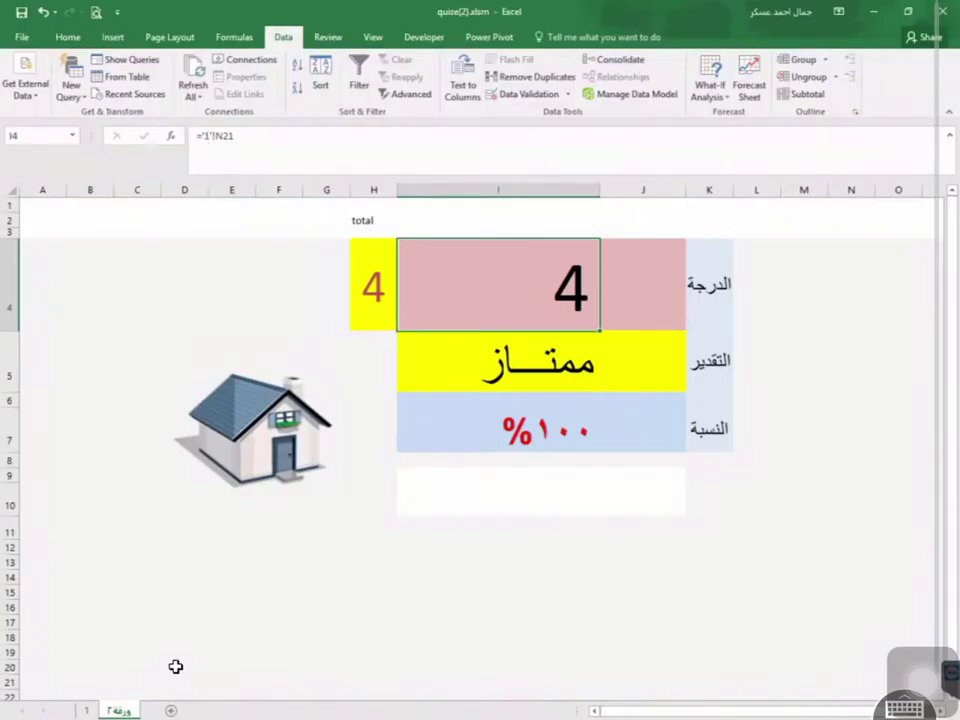
pyautogui.click(85, 710)
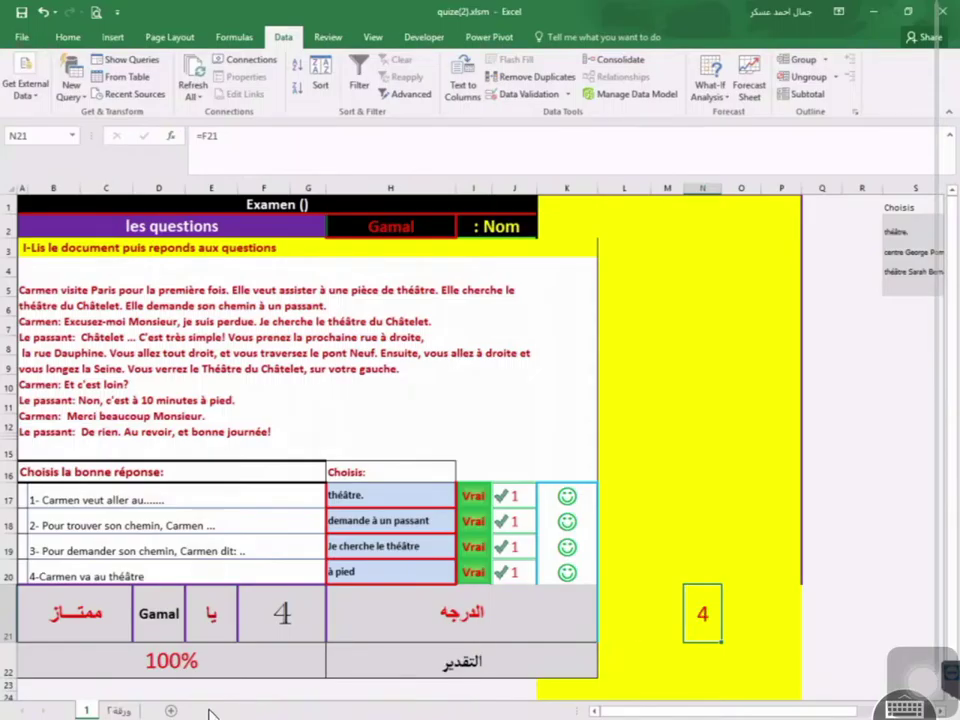
pyautogui.click(118, 710)
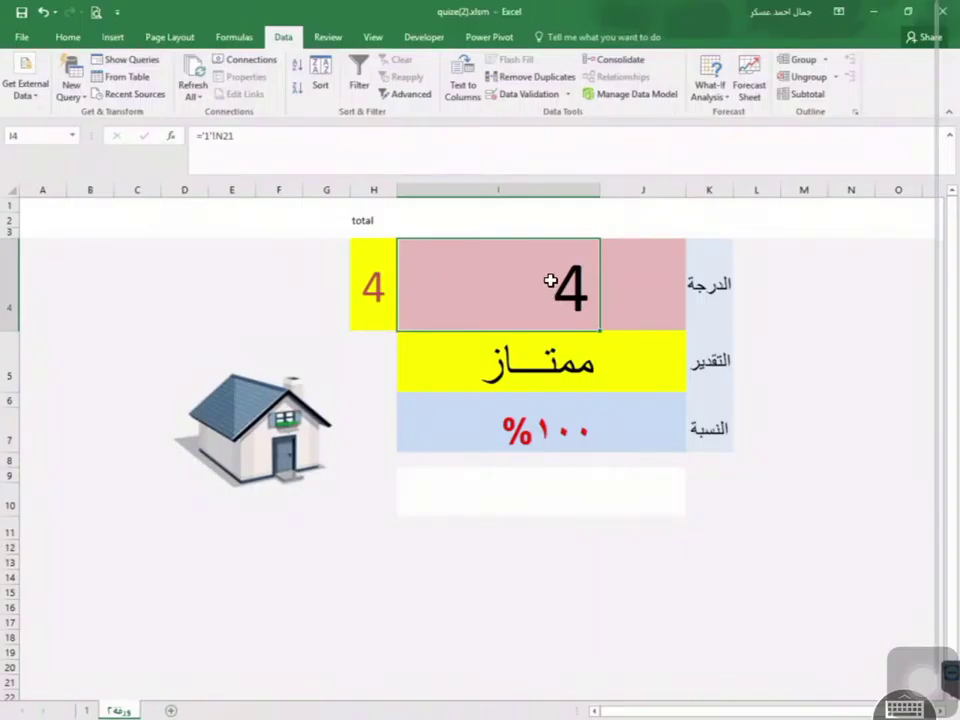
pyautogui.click(548, 370)
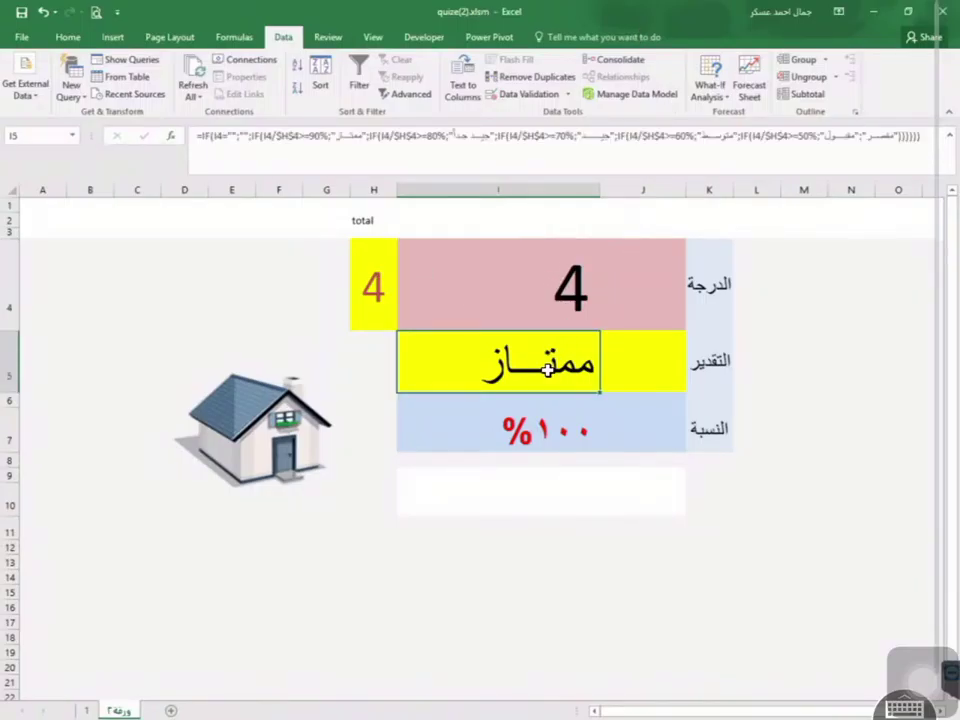
pyautogui.click(553, 317)
pyautogui.click(553, 333)
pyautogui.click(553, 322)
pyautogui.click(535, 343)
pyautogui.click(546, 284)
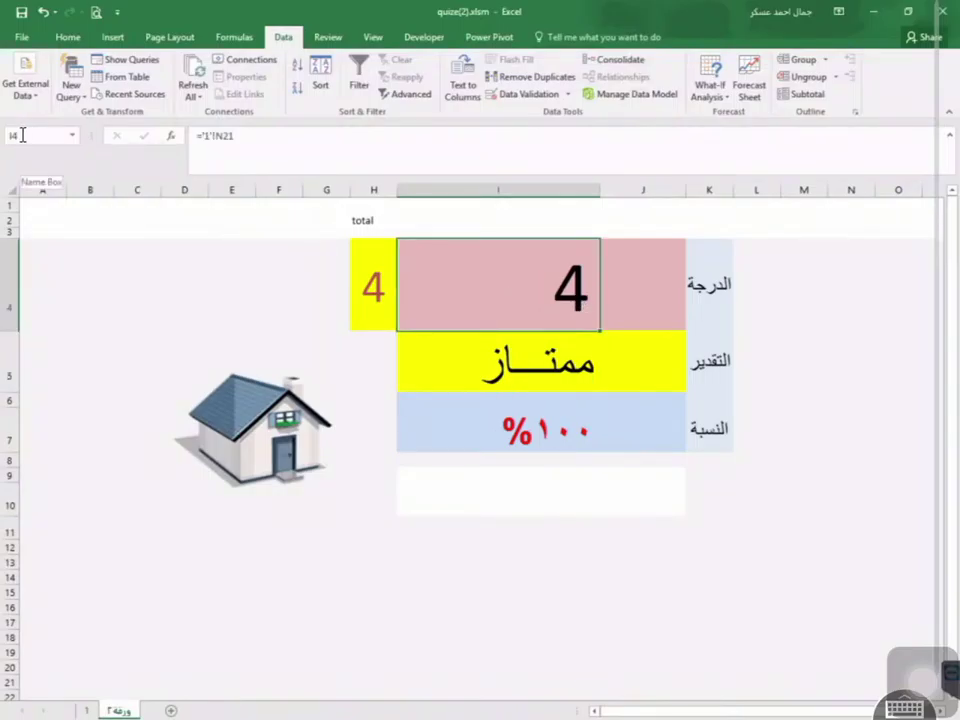
pyautogui.click(546, 344)
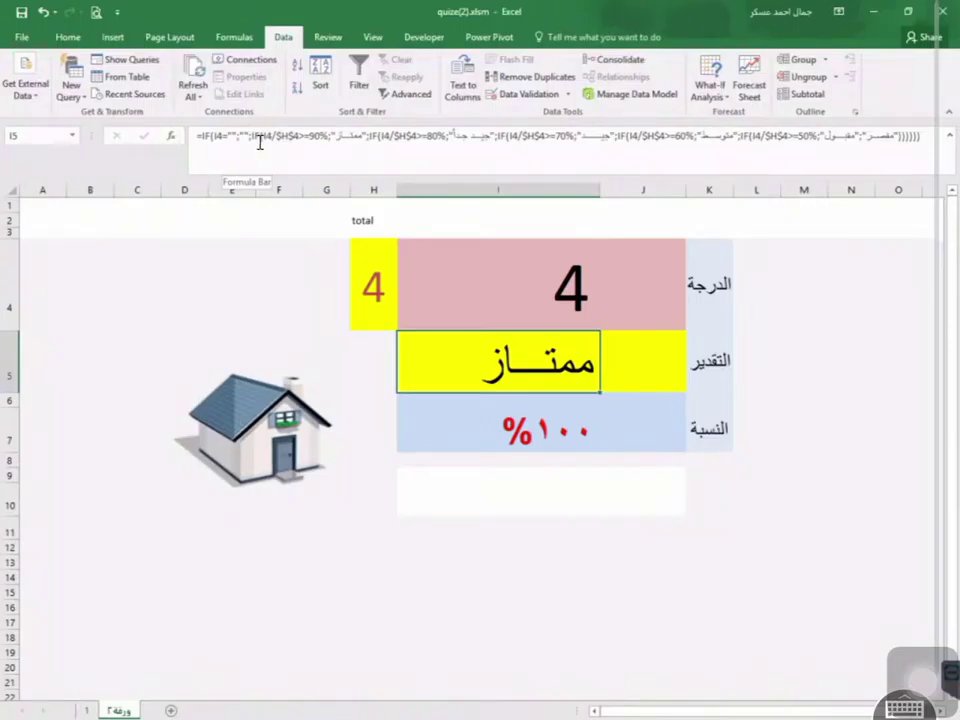
pyautogui.click(512, 288)
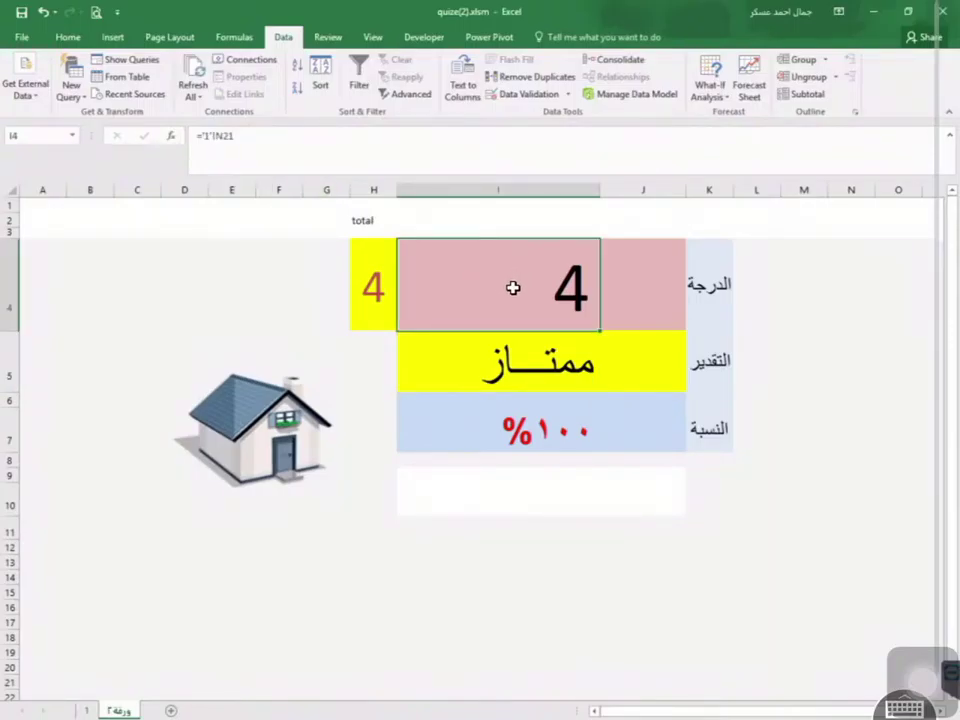
pyautogui.click(500, 370)
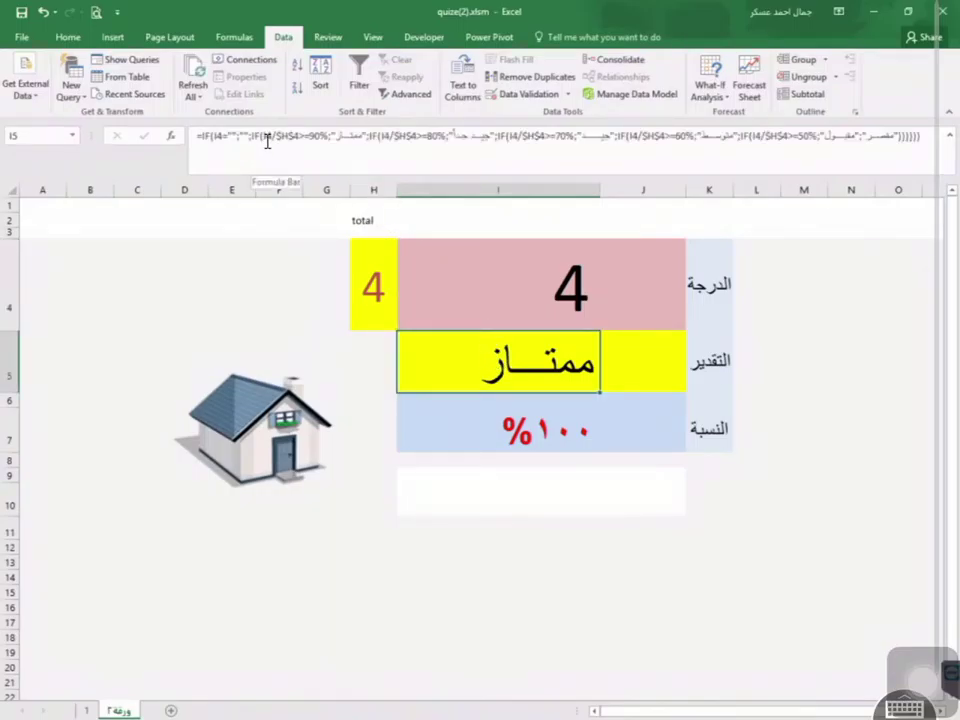
pyautogui.click(540, 262)
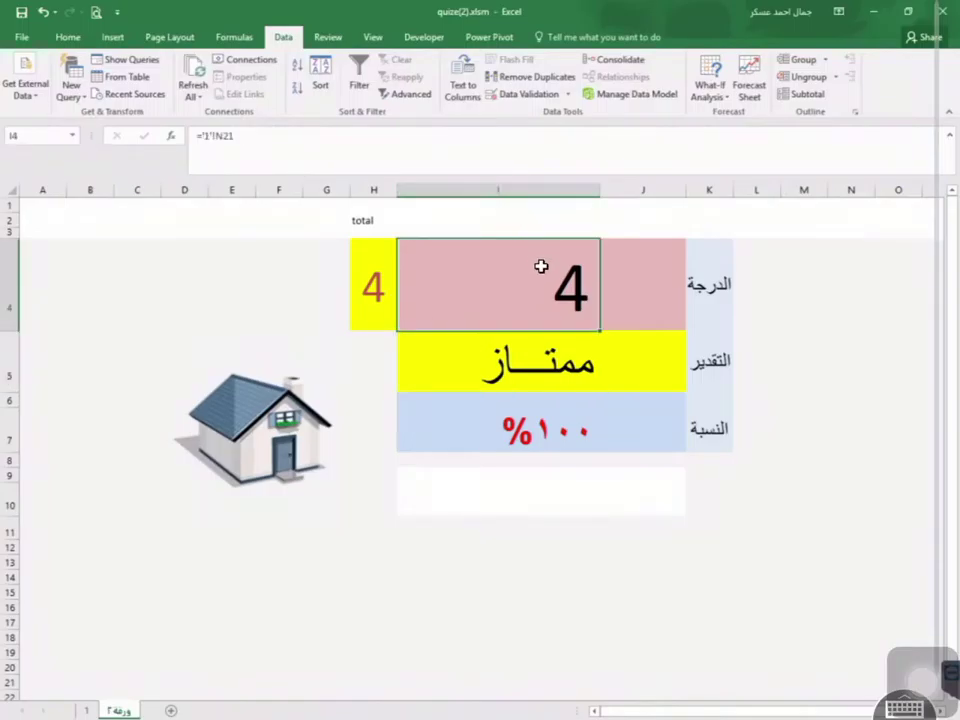
pyautogui.click(508, 188)
pyautogui.click(544, 272)
pyautogui.click(437, 341)
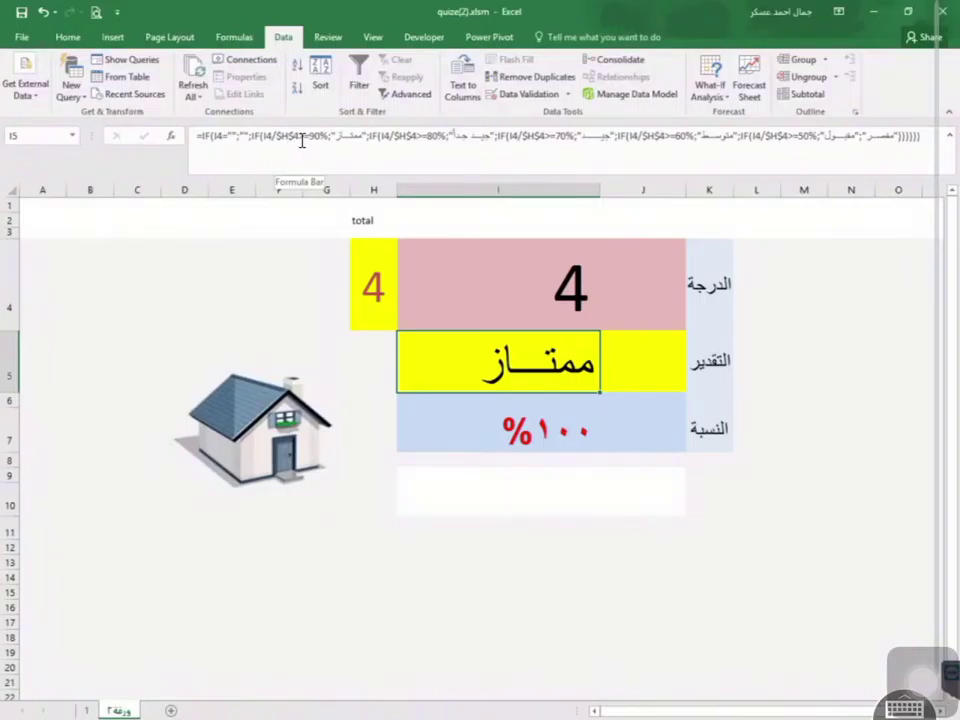
pyautogui.click(372, 285)
pyautogui.click(591, 302)
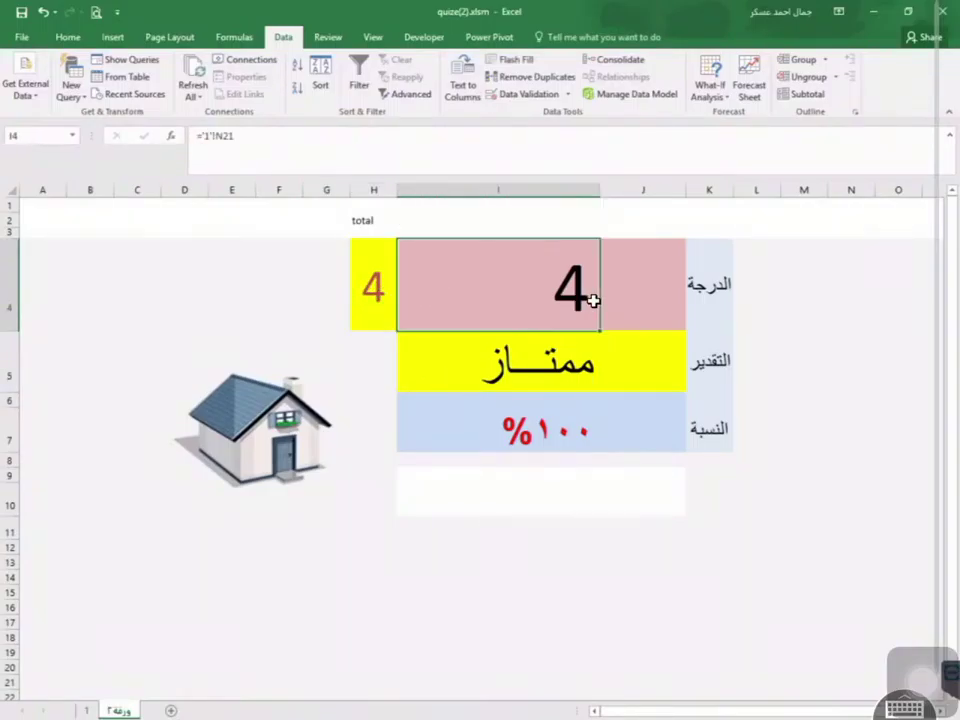
pyautogui.click(531, 377)
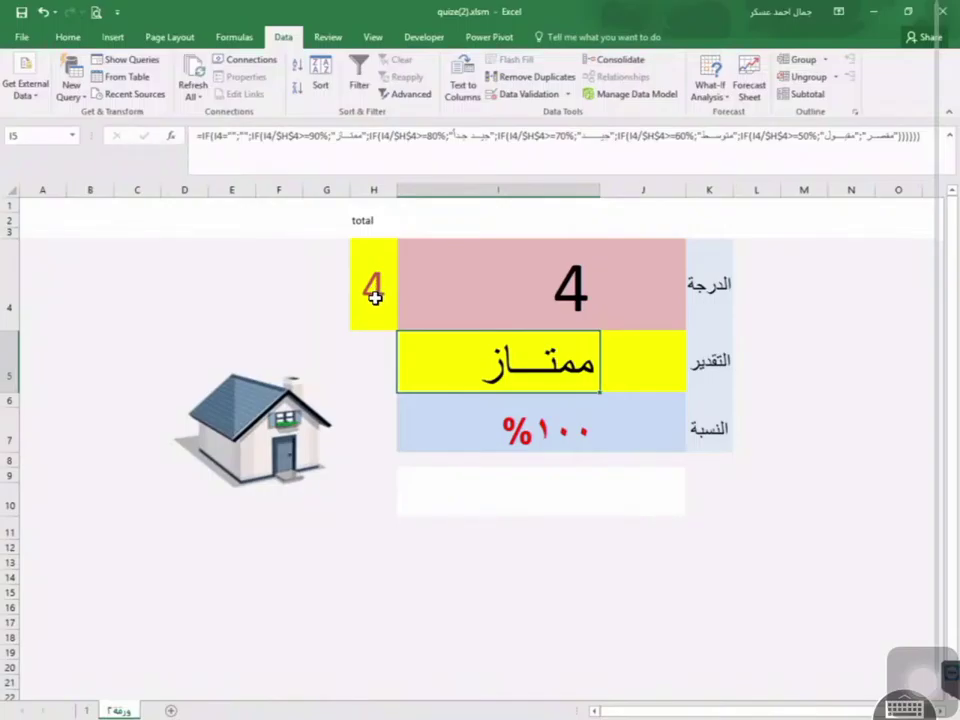
pyautogui.click(546, 296)
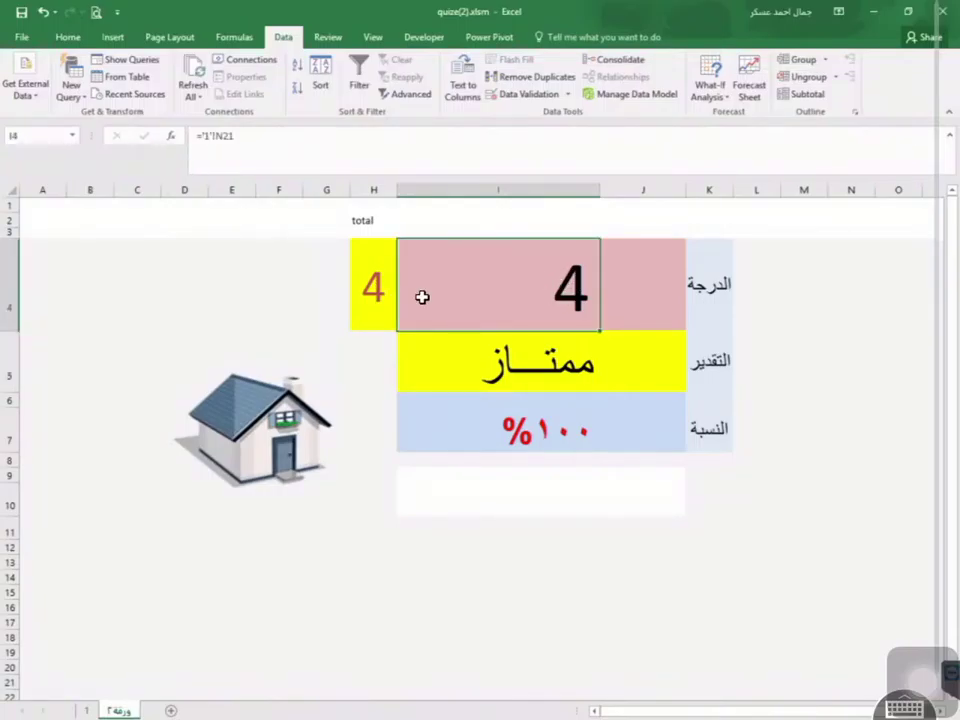
pyautogui.click(377, 296)
pyautogui.press('Right')
pyautogui.press('Down')
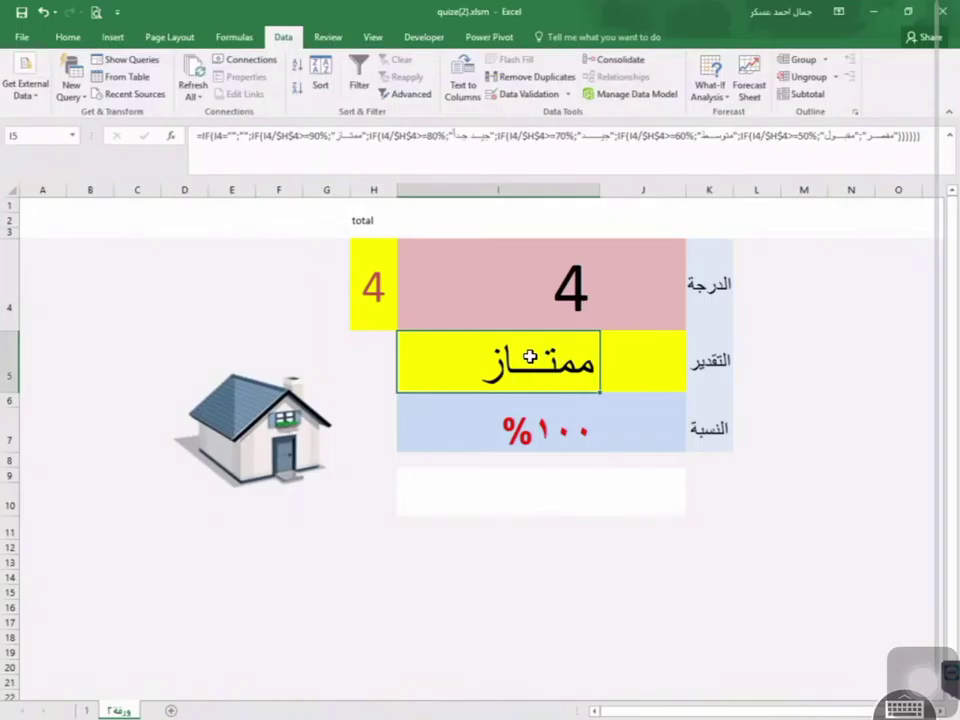
pyautogui.click(530, 428)
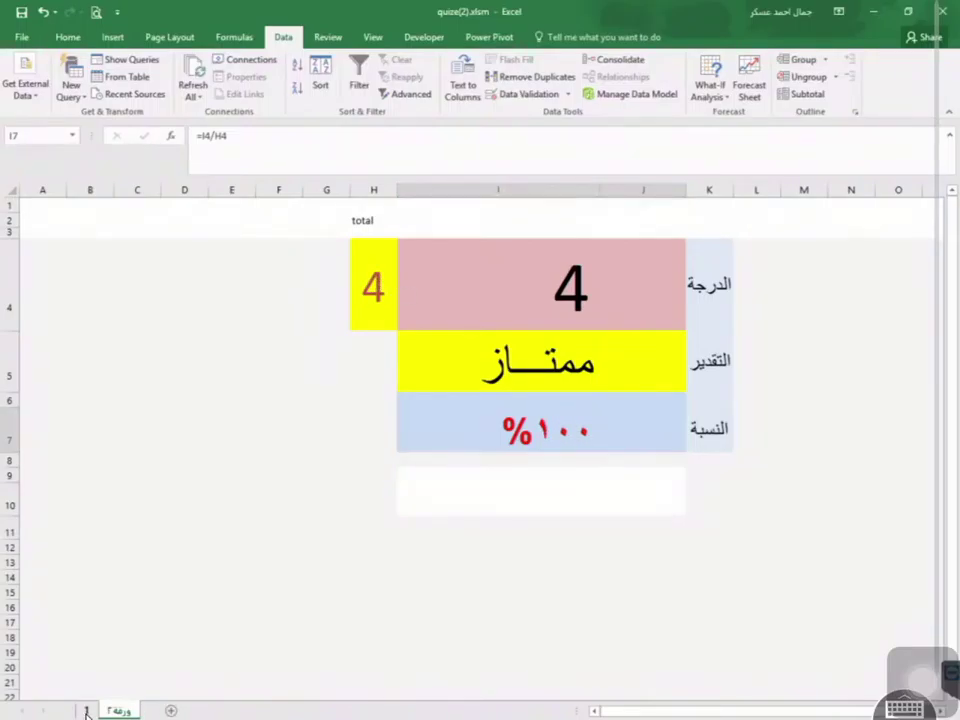
# Return to the quiz sheet and check its ممتاز grade and 100% percentage cells
pyautogui.hotkey('ctrl', 'pageup')
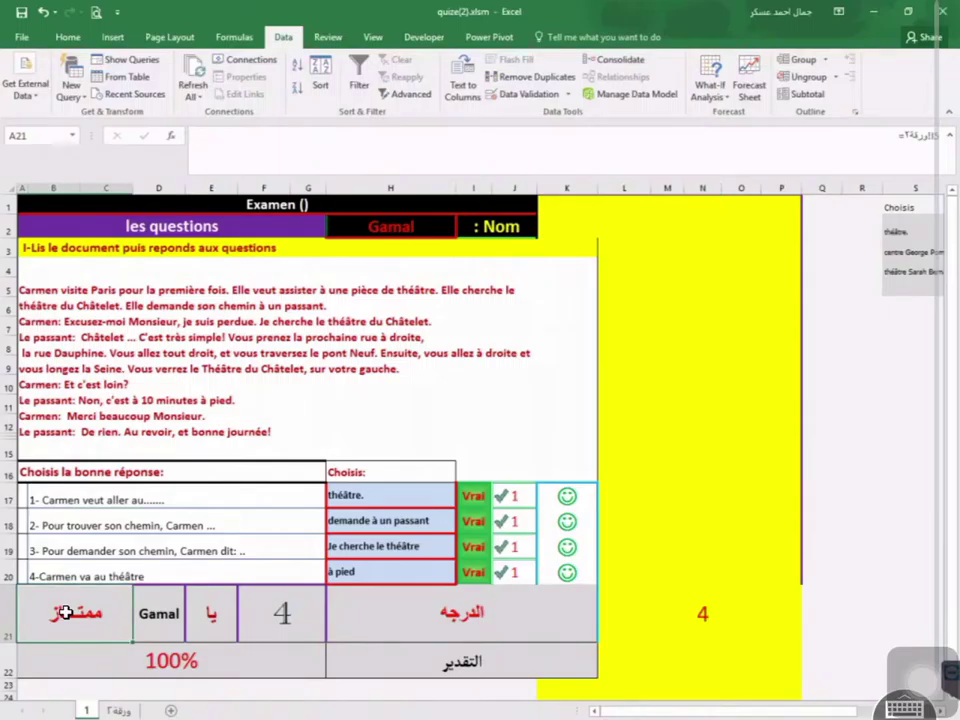
pyautogui.click(152, 660)
pyautogui.click(99, 620)
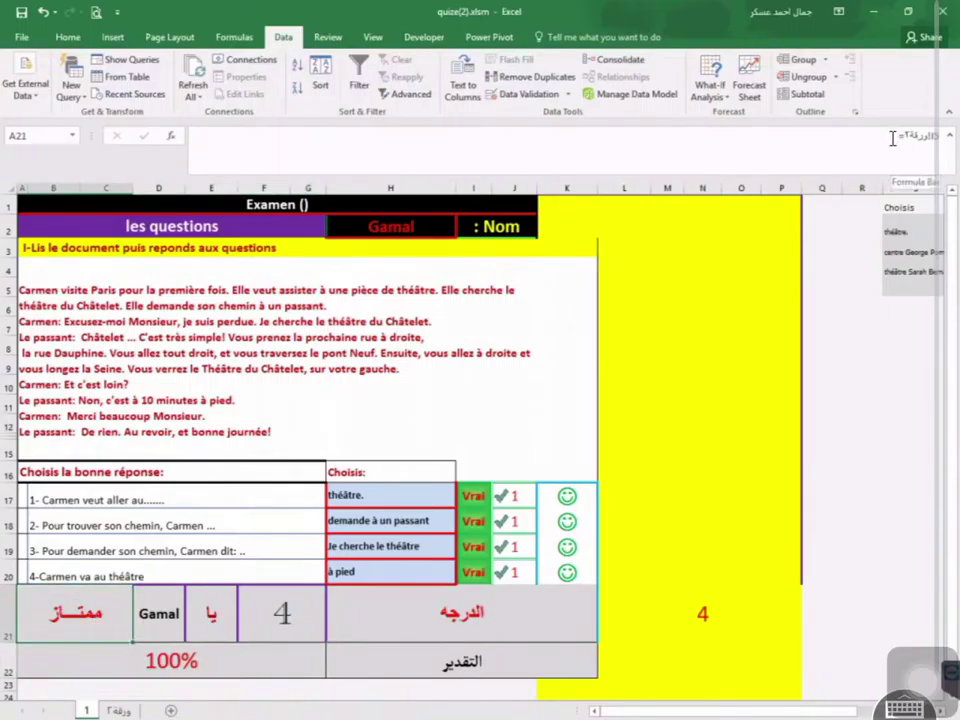
pyautogui.click(118, 710)
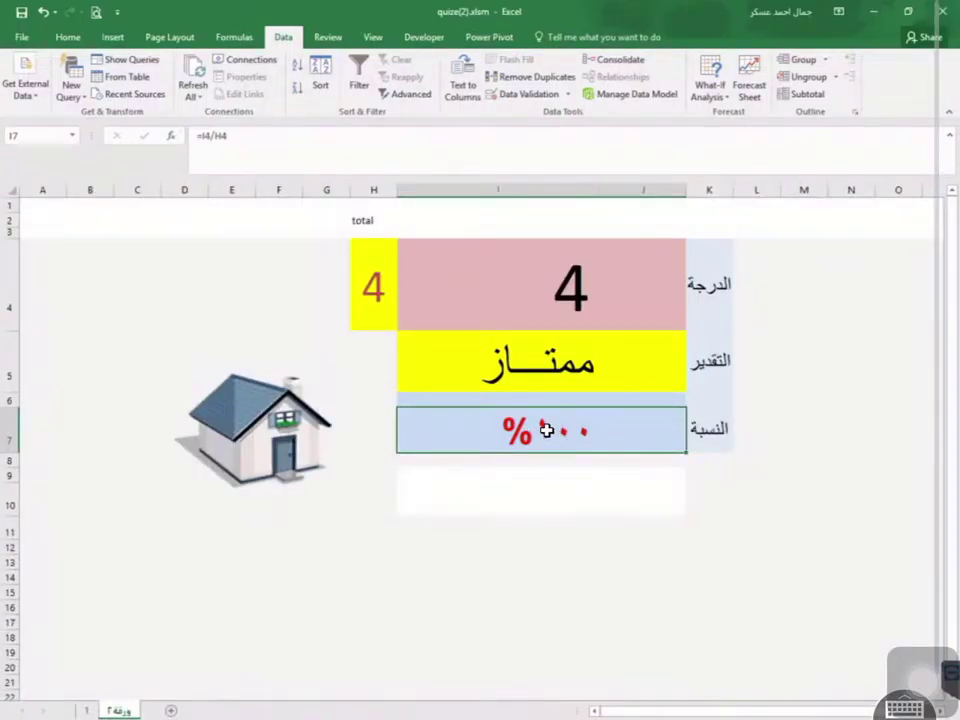
pyautogui.click(86, 710)
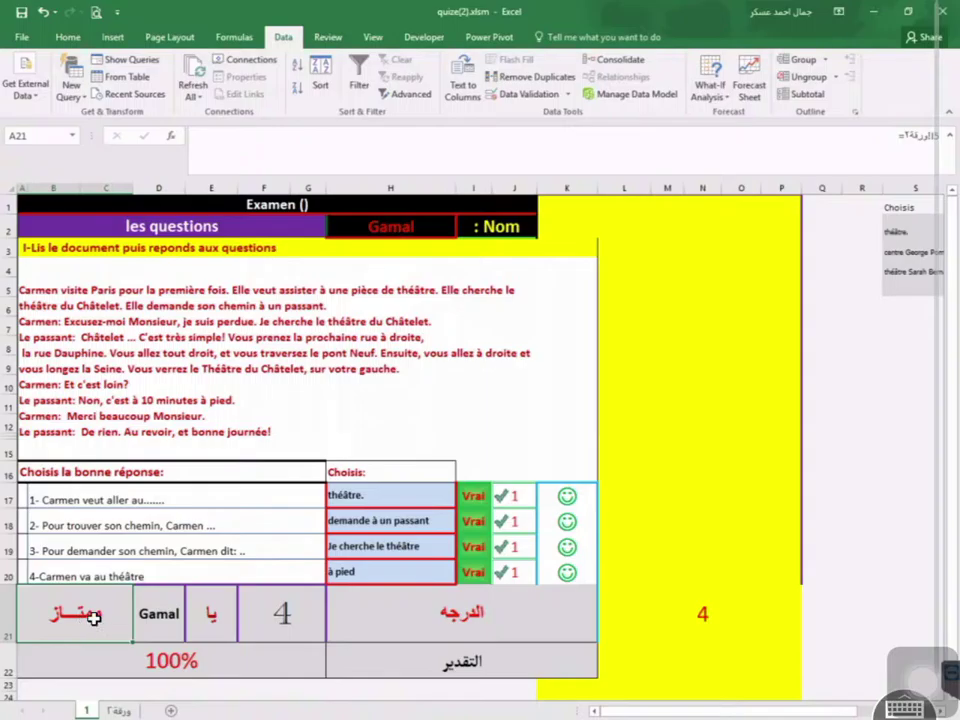
pyautogui.click(129, 655)
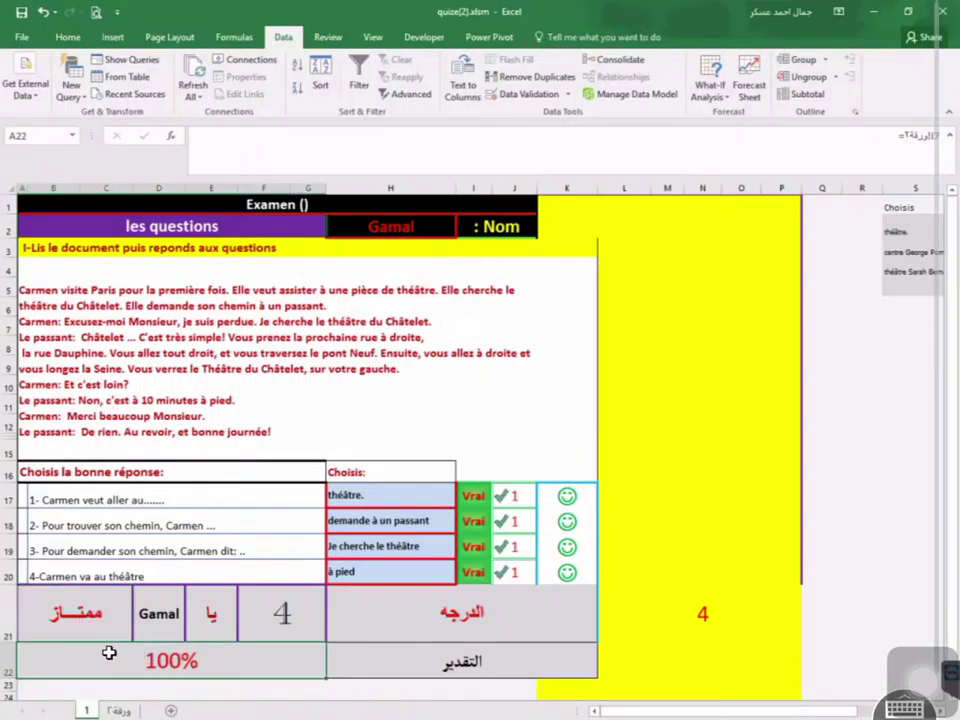